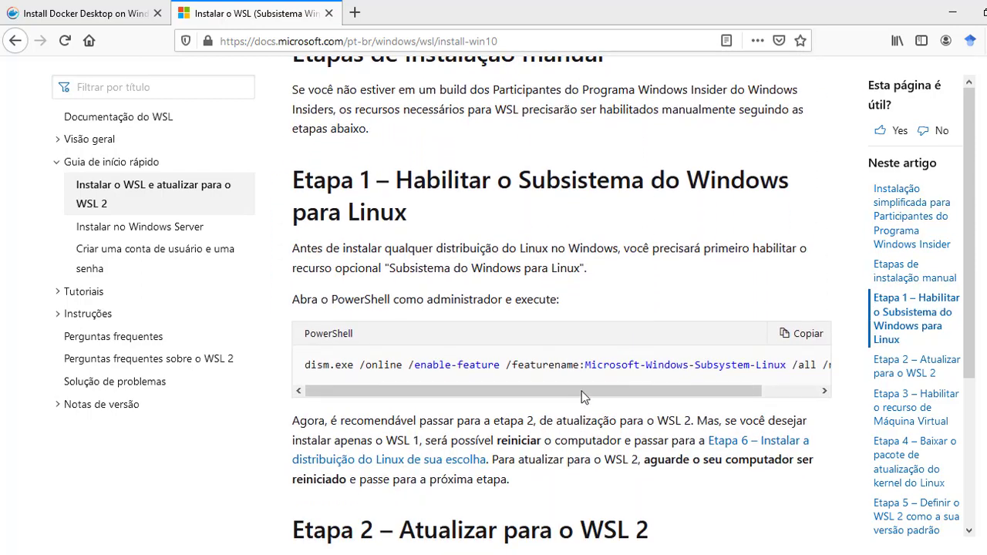
Copy the Etapa 1 command and run it in an administrator PowerShell to enable the Microsoft-Windows-Subsystem-Linux feature
drag(633, 394, 764, 412)
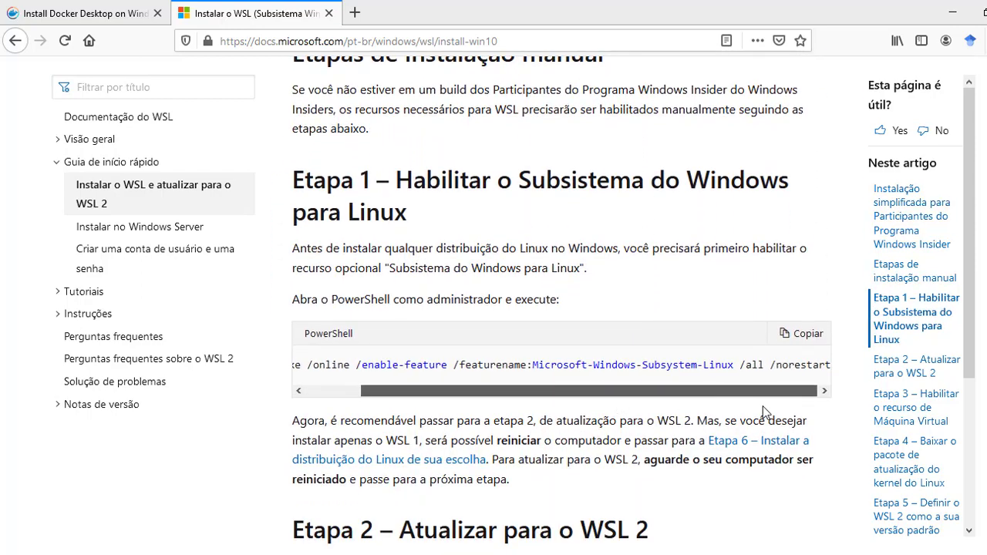
click(808, 339)
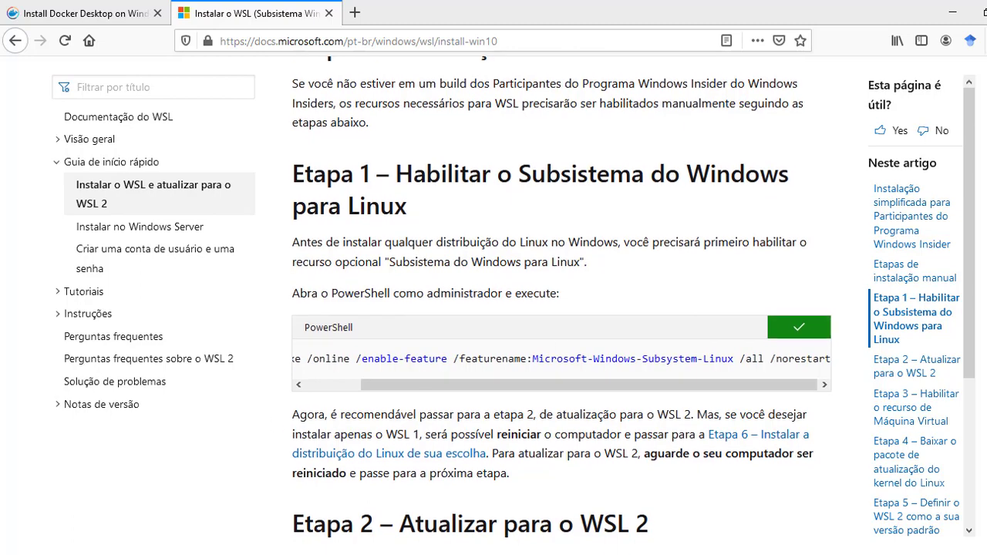
key(super+x)
click(77, 379)
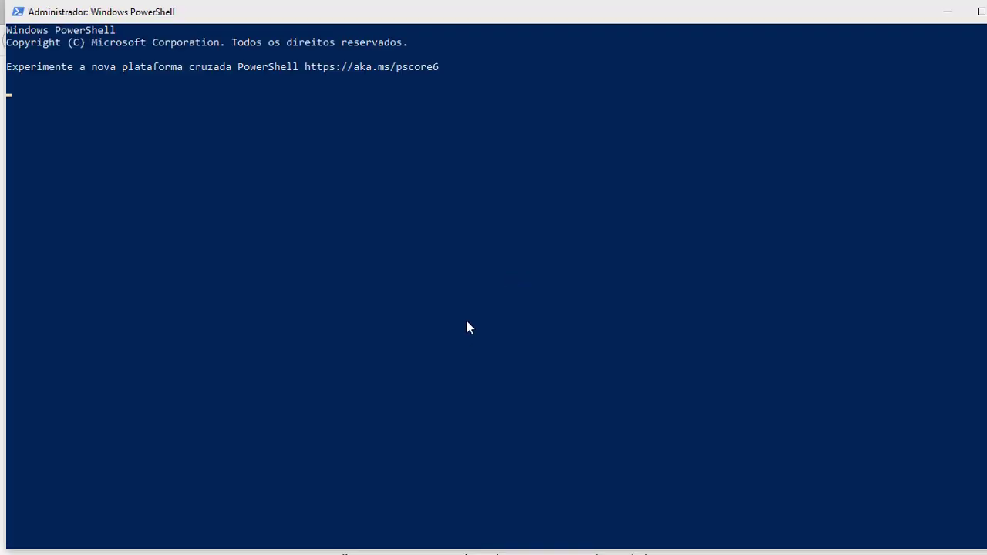
right_click(520, 267)
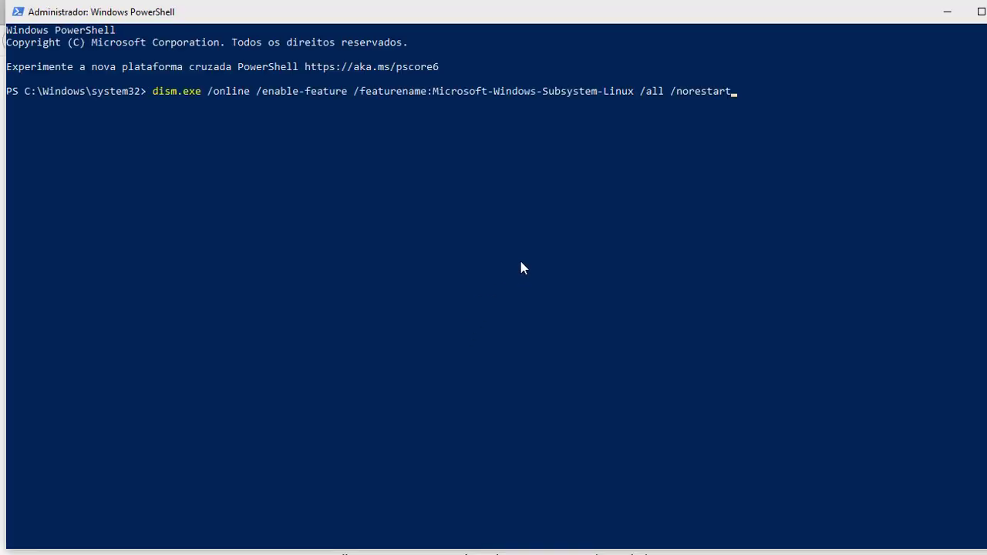
key(Return)
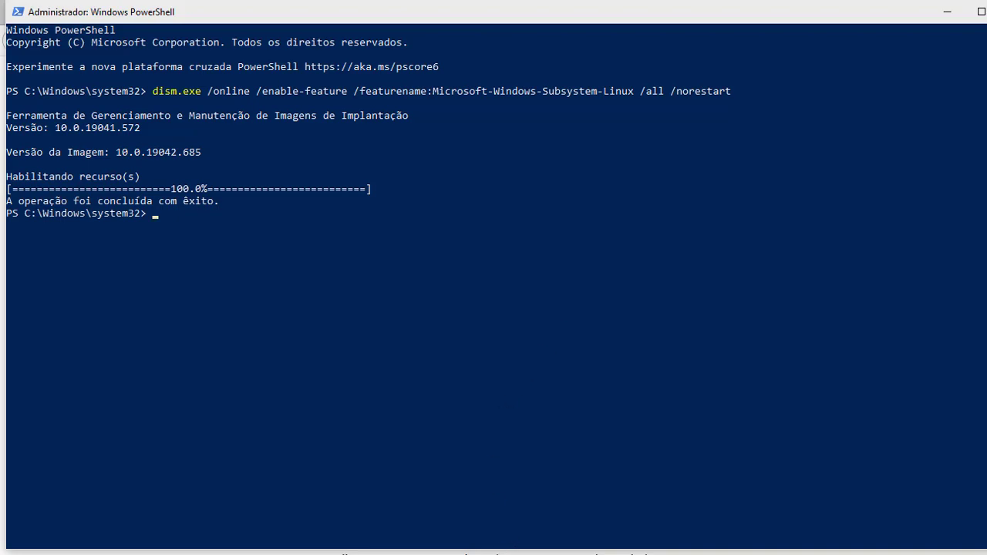
Return to the WSL guide in the browser and examine the version and build requirements in Etapa 2
click(504, 553)
scroll(555, 255, down, 5)
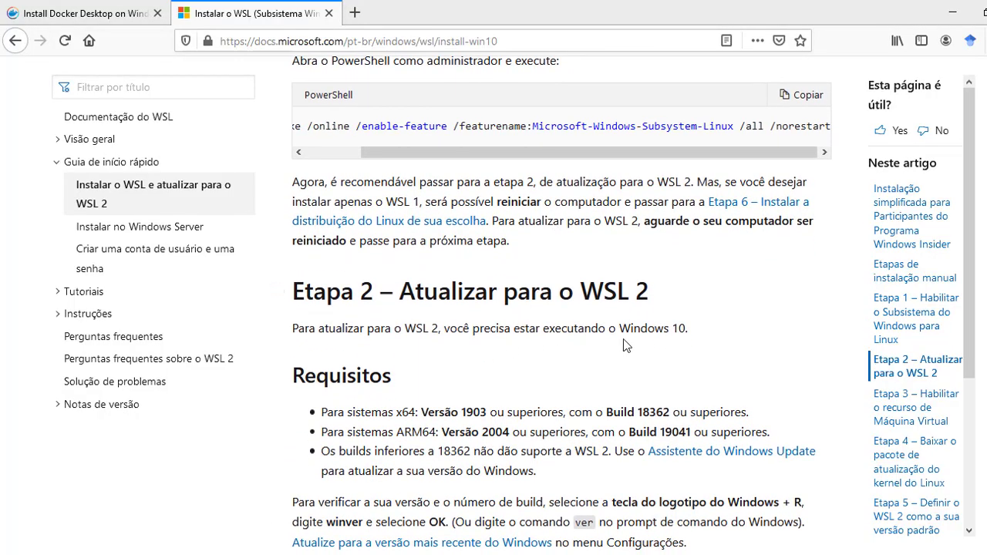
scroll(646, 342, down, 3)
scroll(645, 336, down, 4)
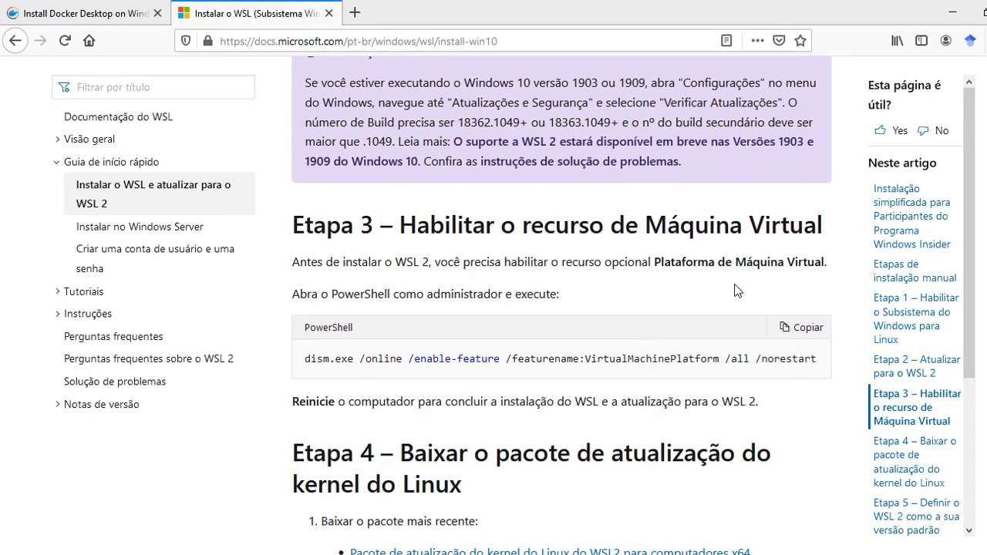
scroll(685, 270, up, 3)
scroll(686, 270, up, 2)
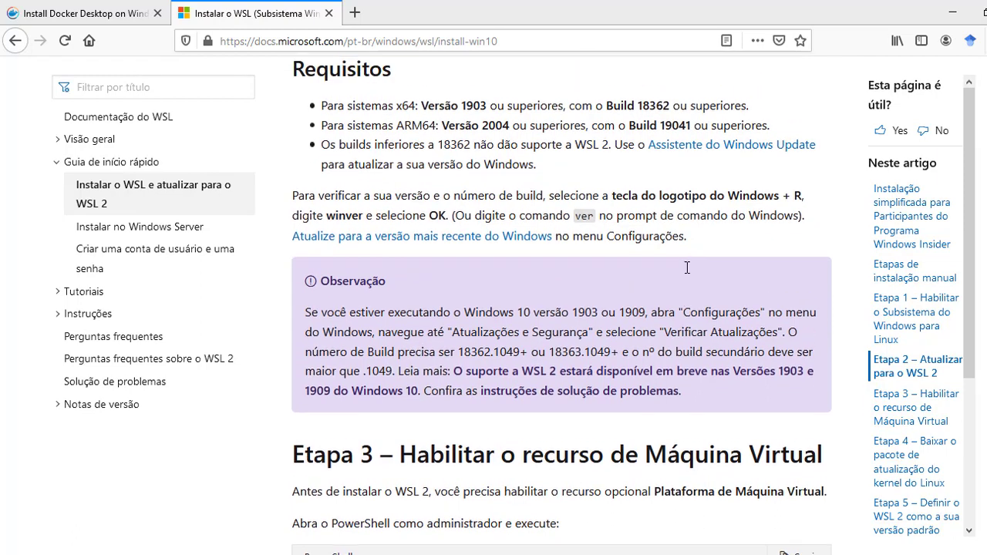
scroll(685, 270, up, 1)
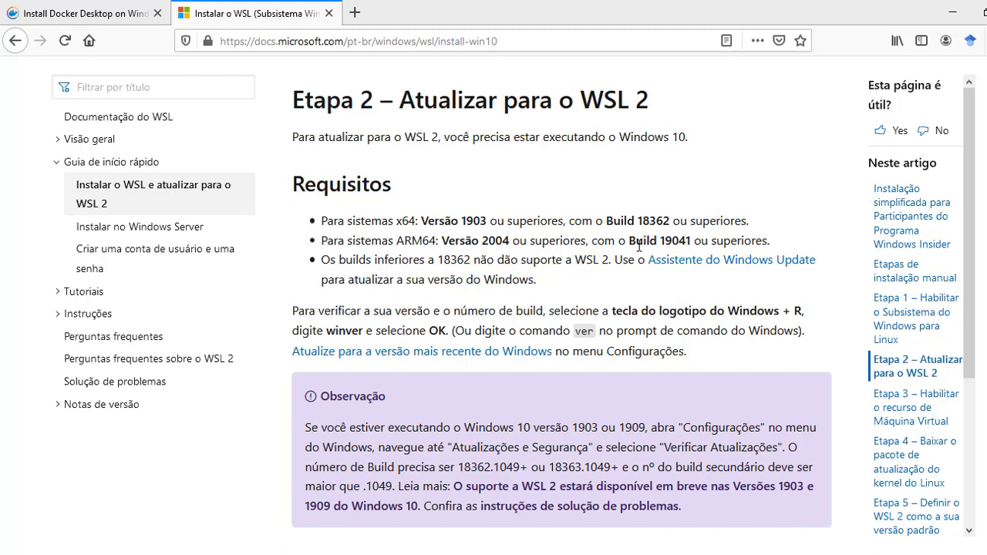
drag(625, 245, 781, 243)
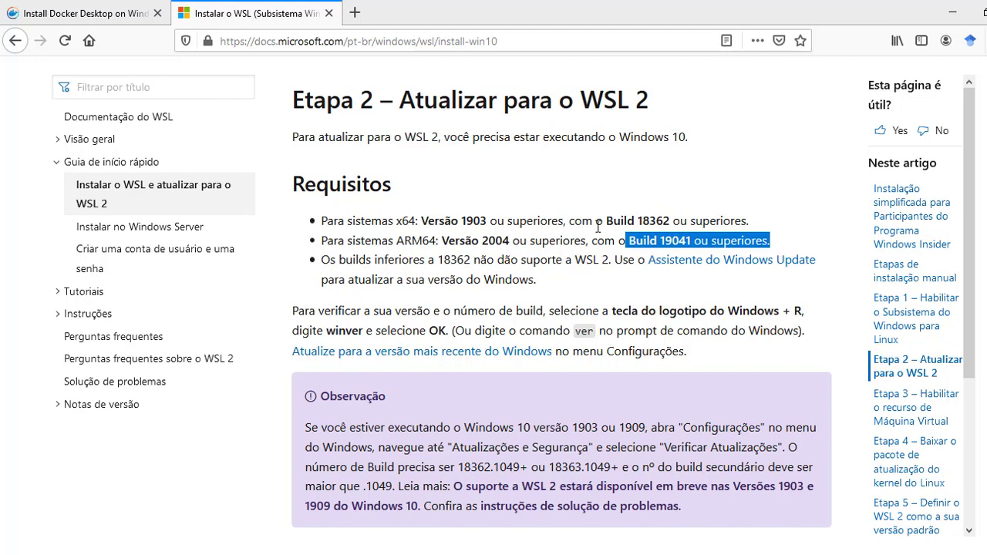
drag(605, 224, 745, 227)
click(498, 223)
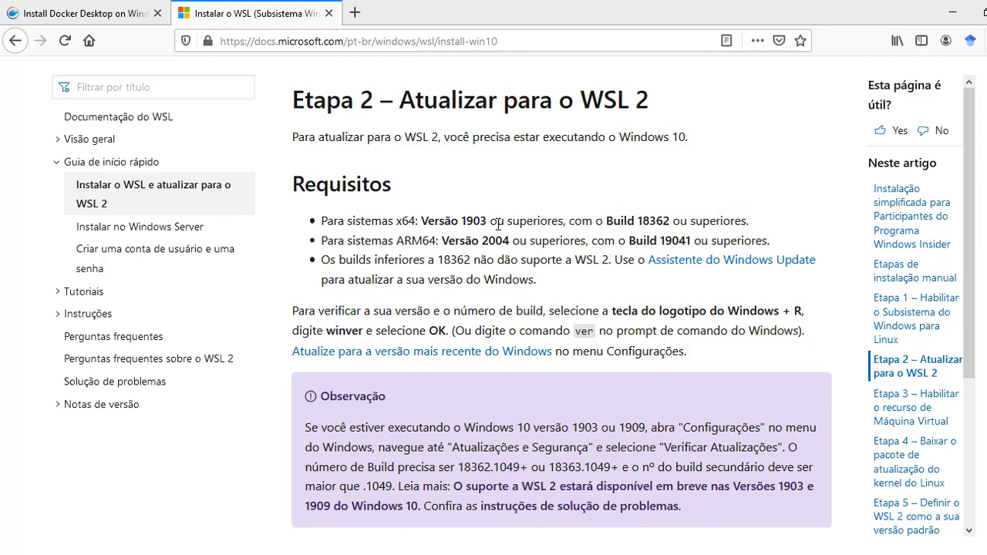
Open the Command Prompt (cmd) to check the installed Windows version and build, and close it
key(super)
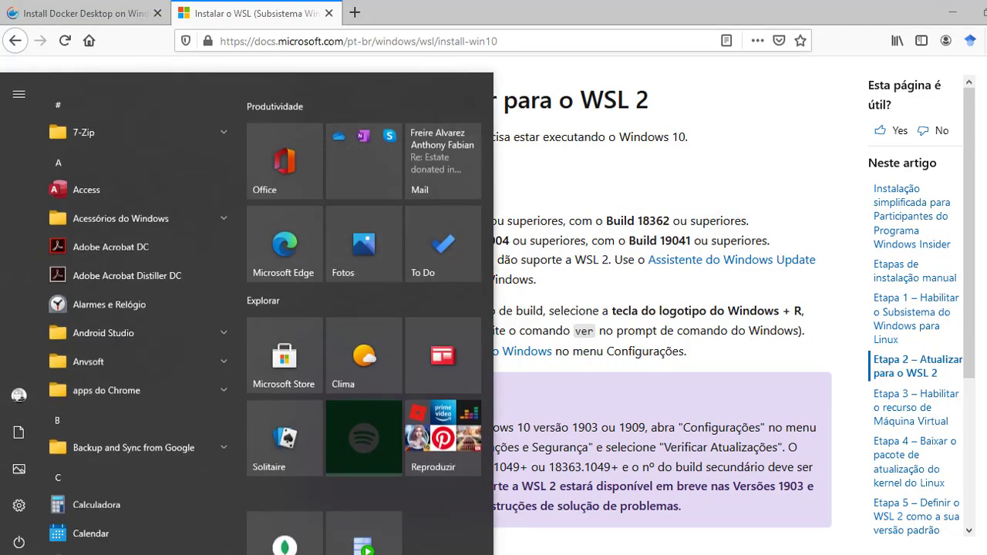
text(cmd)
key(Return)
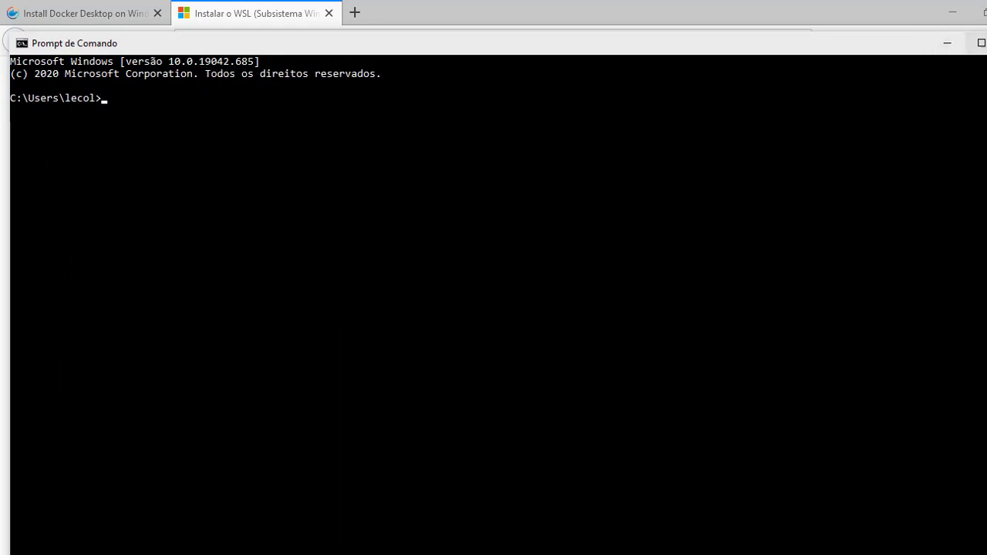
click(986, 43)
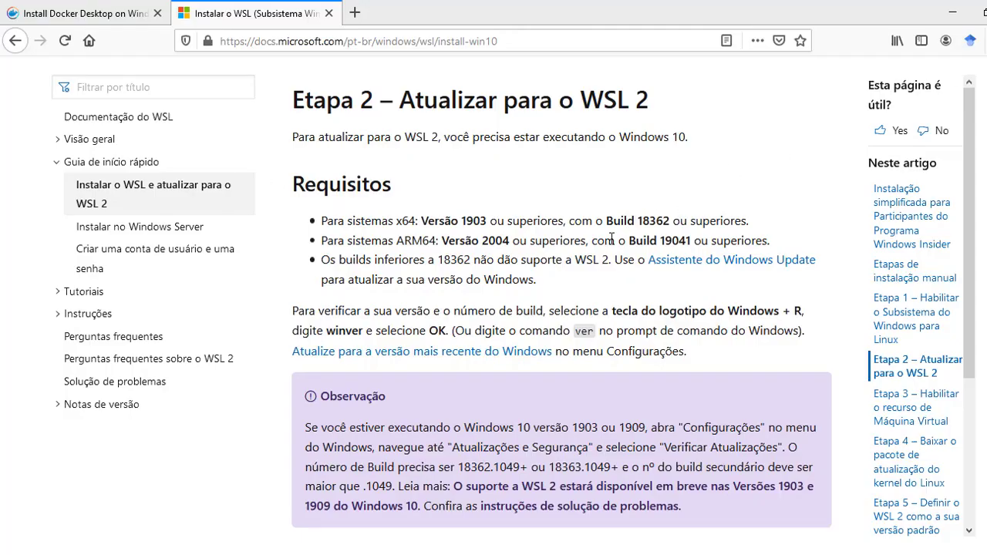
Review the Etapa 2 instructions for checking the Windows version and build number with winver
scroll(612, 239, down, 1)
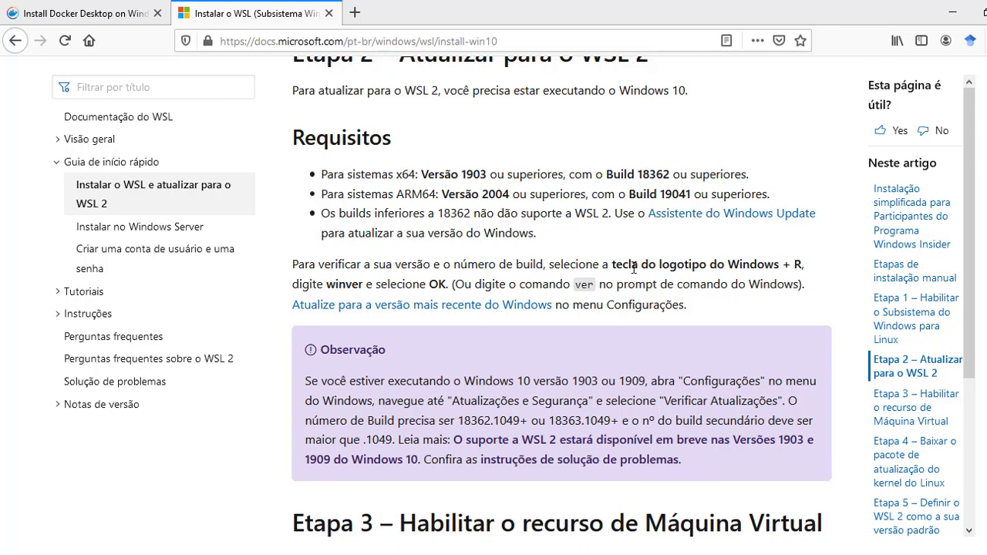
drag(616, 264, 803, 263)
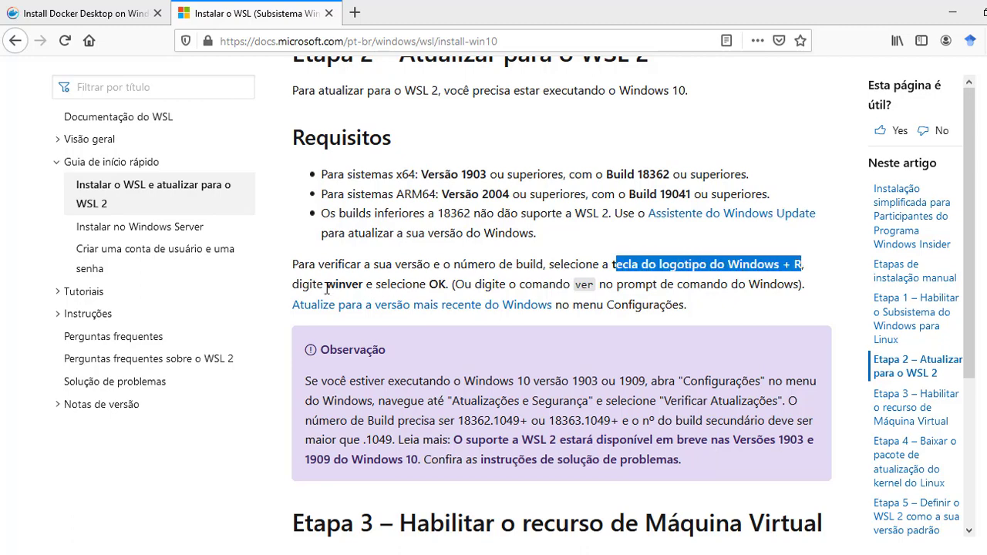
drag(326, 284, 461, 286)
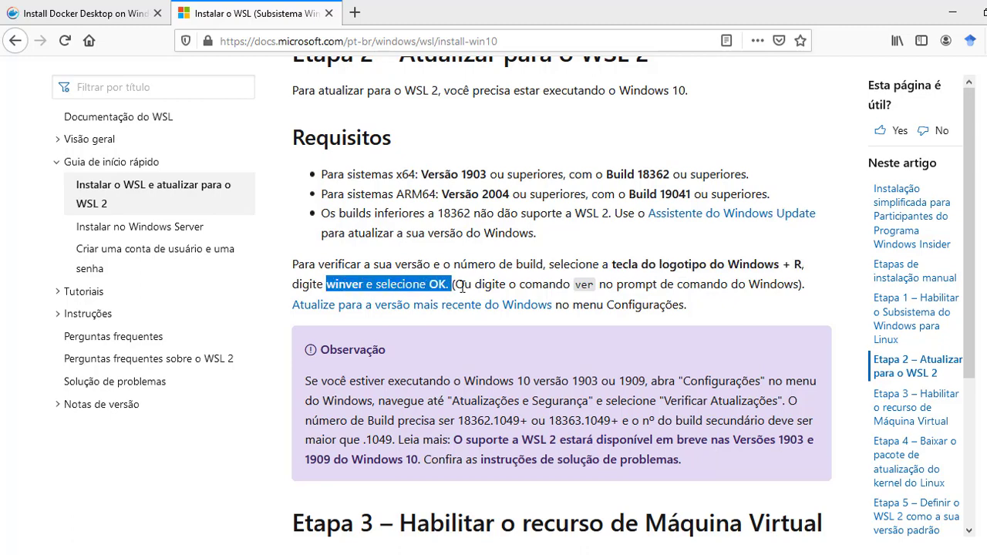
click(661, 300)
Copy the Etapa 3 command and run it in the administrator PowerShell to enable the VirtualMachinePlatform feature
scroll(660, 300, down, 1)
scroll(661, 300, down, 4)
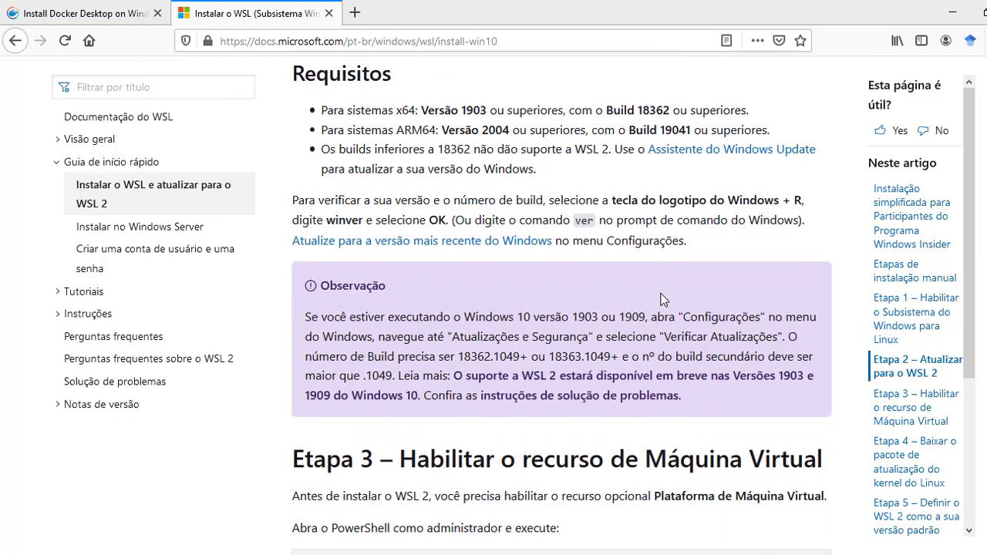
scroll(661, 296, down, 4)
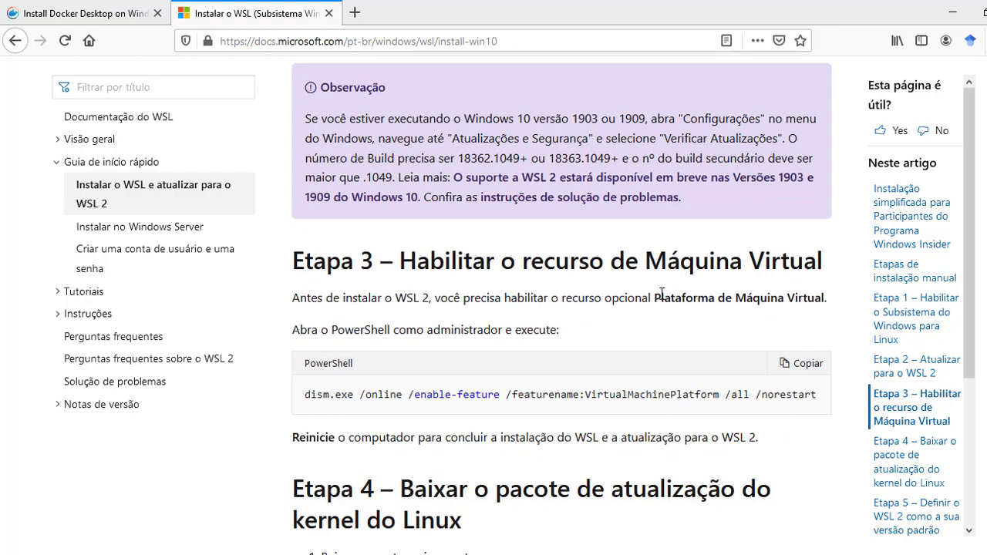
scroll(661, 300, down, 1)
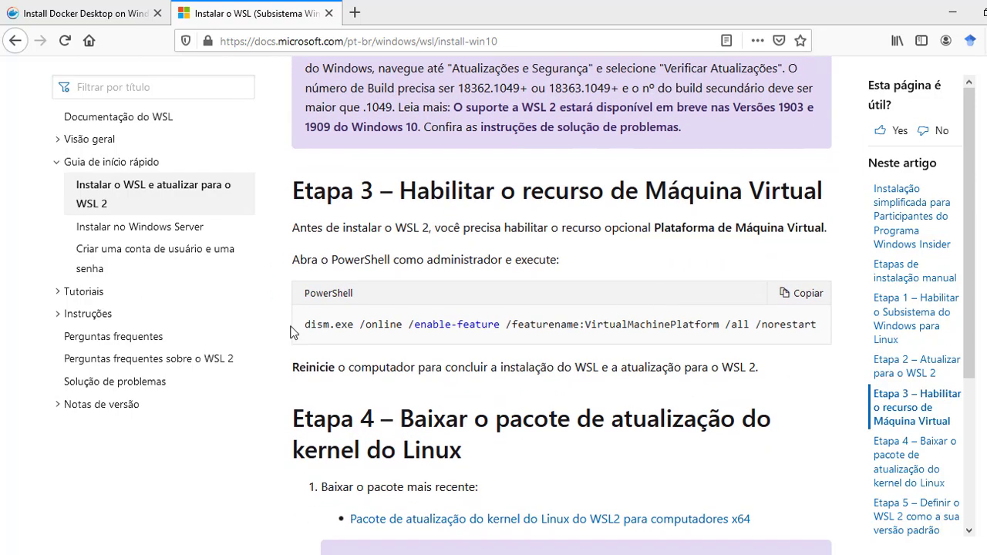
click(807, 293)
key(alt+Tab)
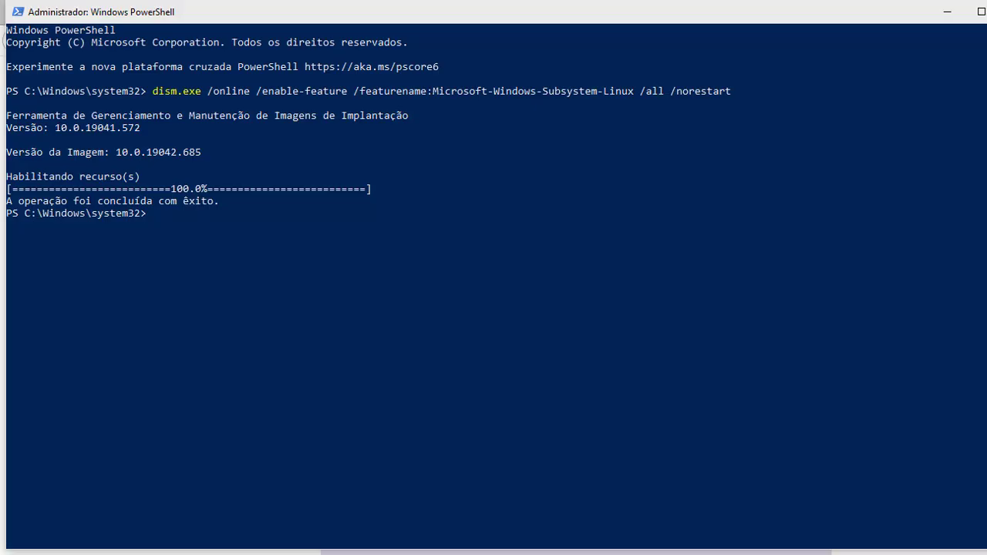
text(dism.exe /online /enable-feature /featurename:VirtualMachinePlatform /all /norestart)
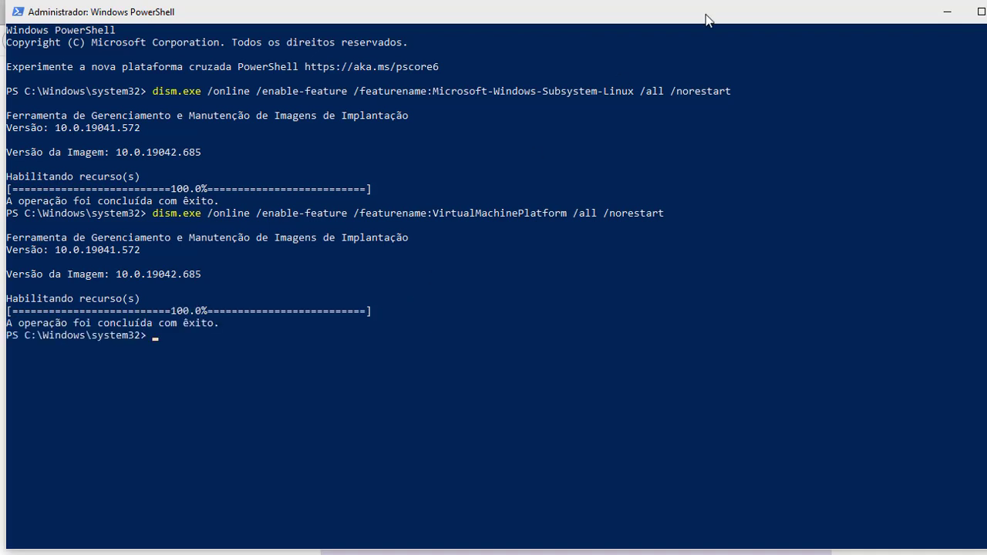
click(948, 11)
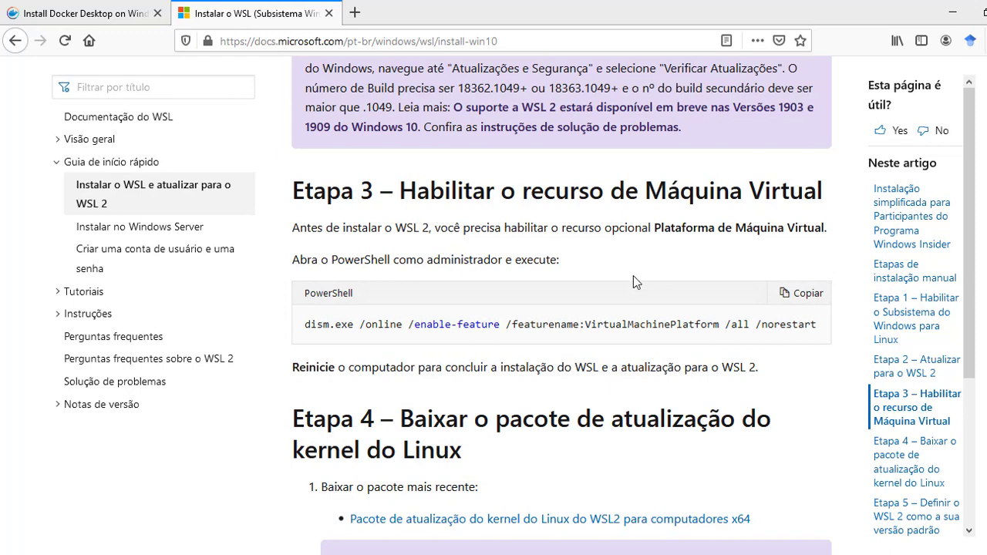
Download the WSL2 Linux kernel update package for x64 computers from Etapa 4, saving wsl_update_x64.msi
scroll(531, 387, down, 3)
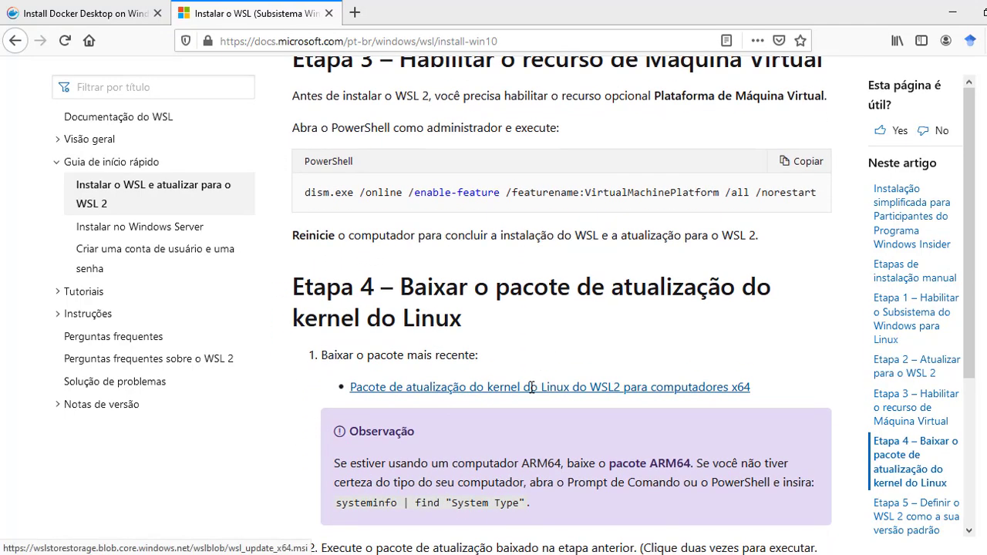
click(577, 391)
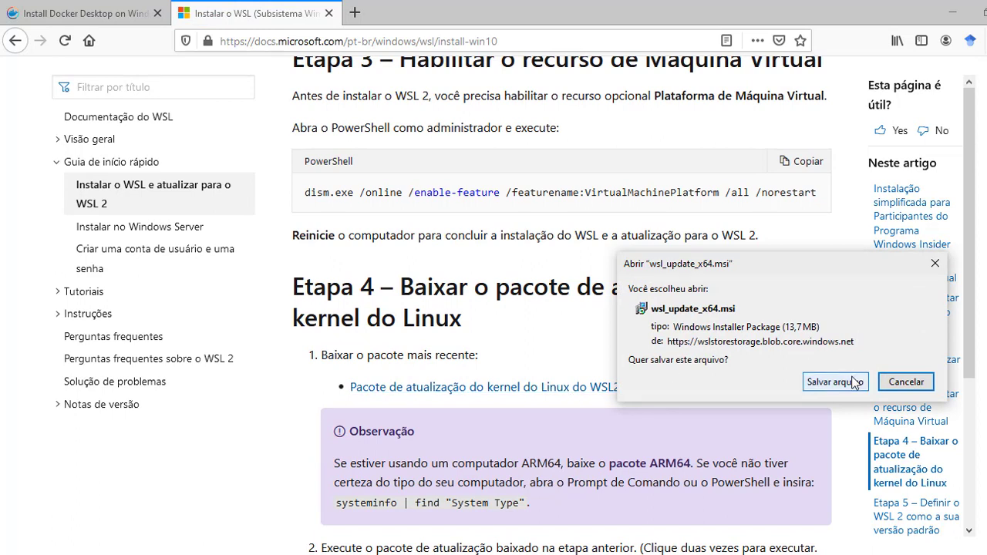
click(855, 381)
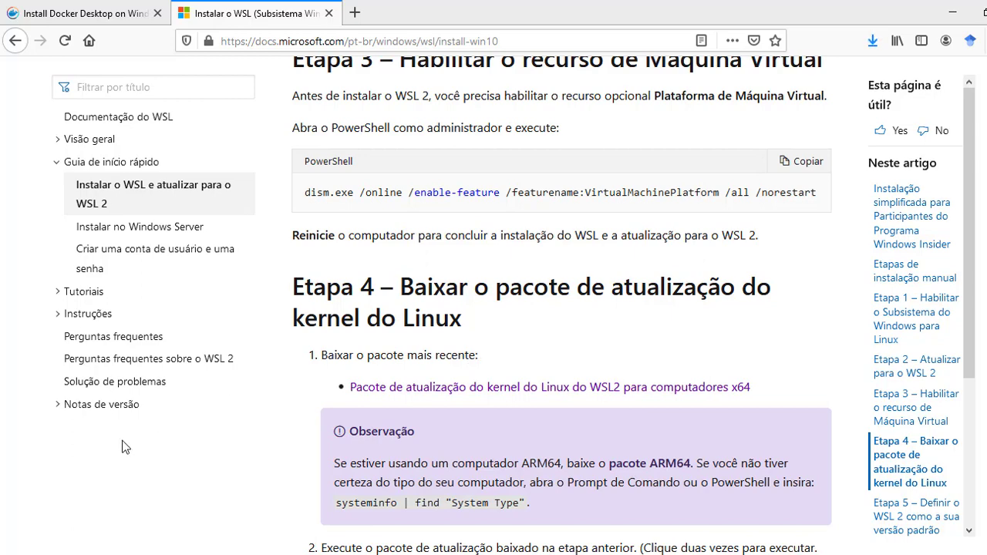
Restart the computer to complete enabling the WSL and virtual machine features
click(15, 553)
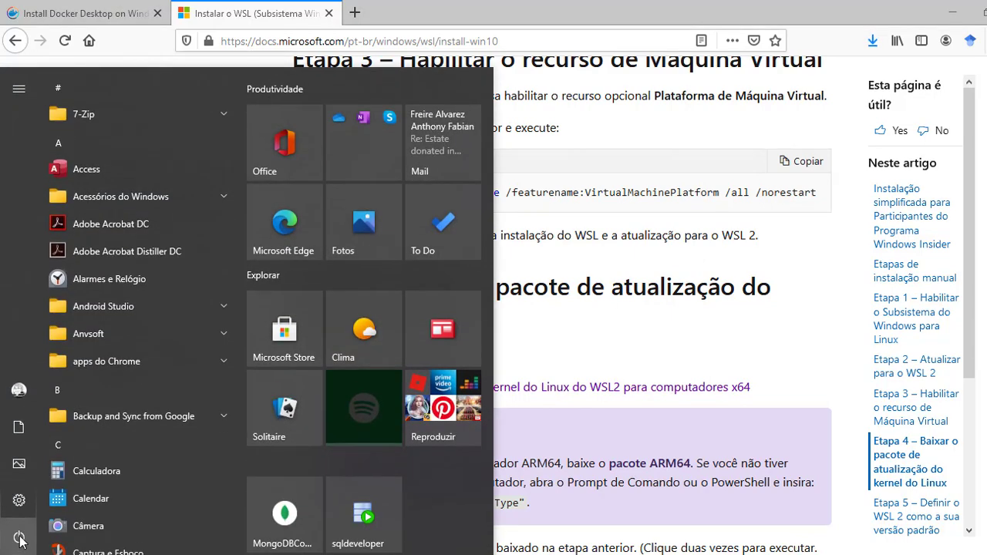
click(22, 539)
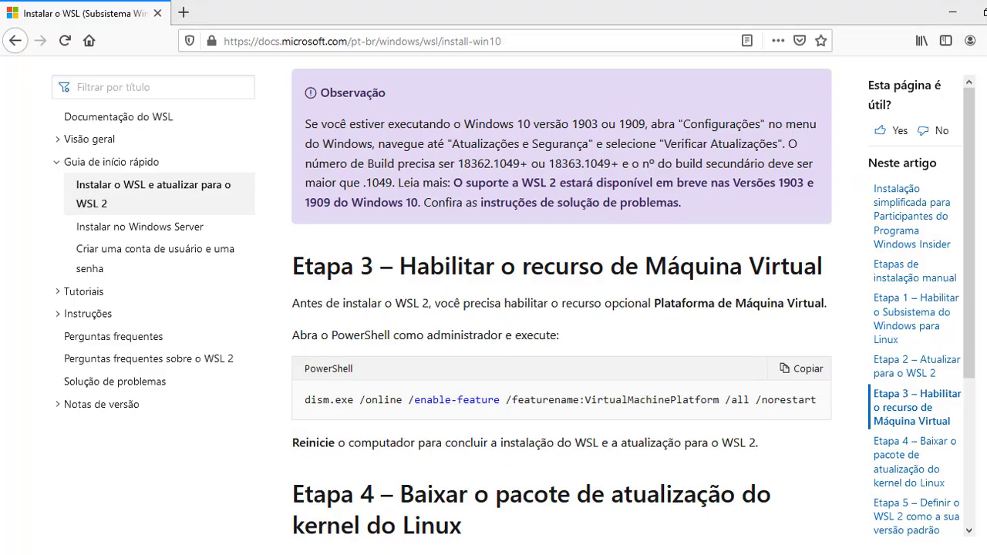
click(985, 40)
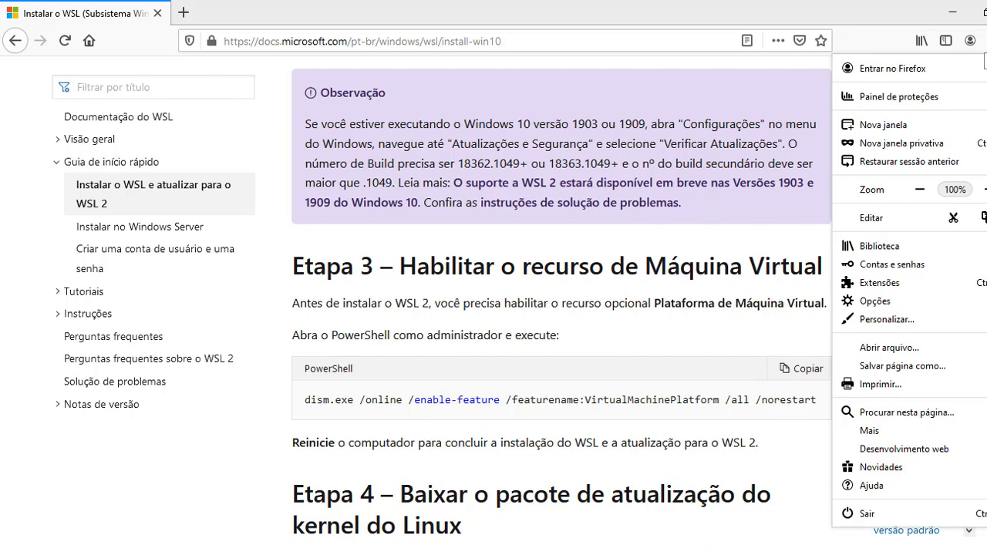
click(985, 40)
Run wsl_update_x64.msi from the Downloads folder, complete the Windows Subsystem for Linux Update setup, and return to the WSL guide
key(super+e)
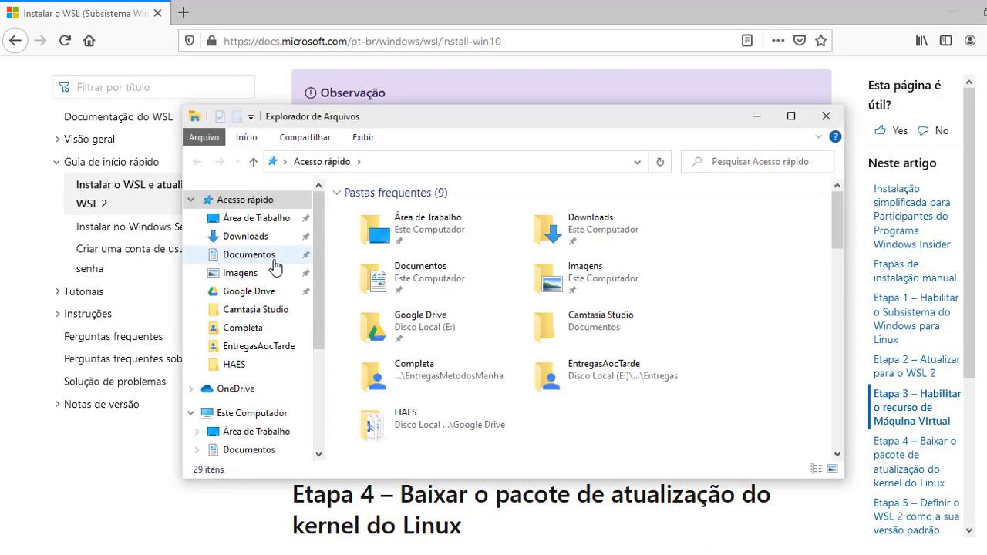
click(266, 256)
click(262, 218)
click(262, 237)
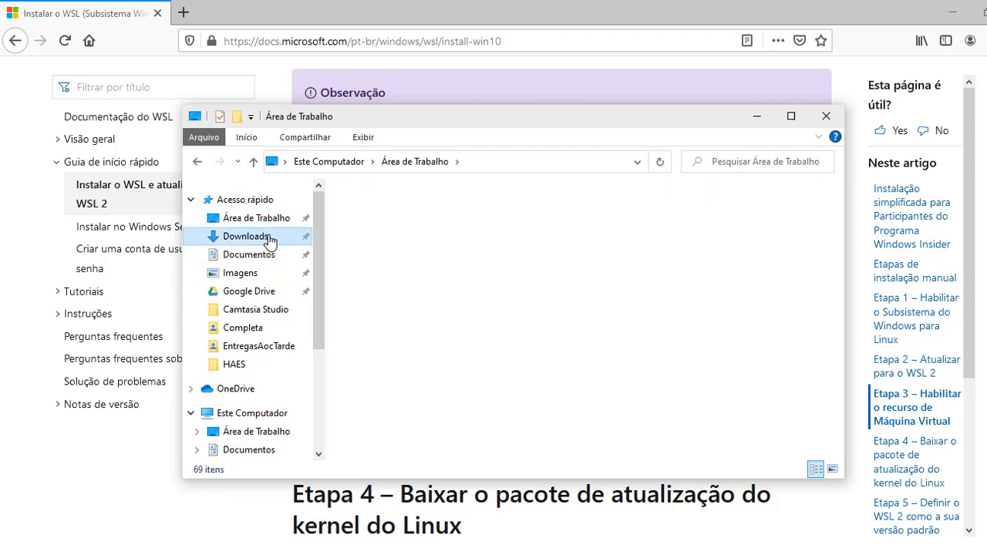
click(407, 214)
double_click(411, 215)
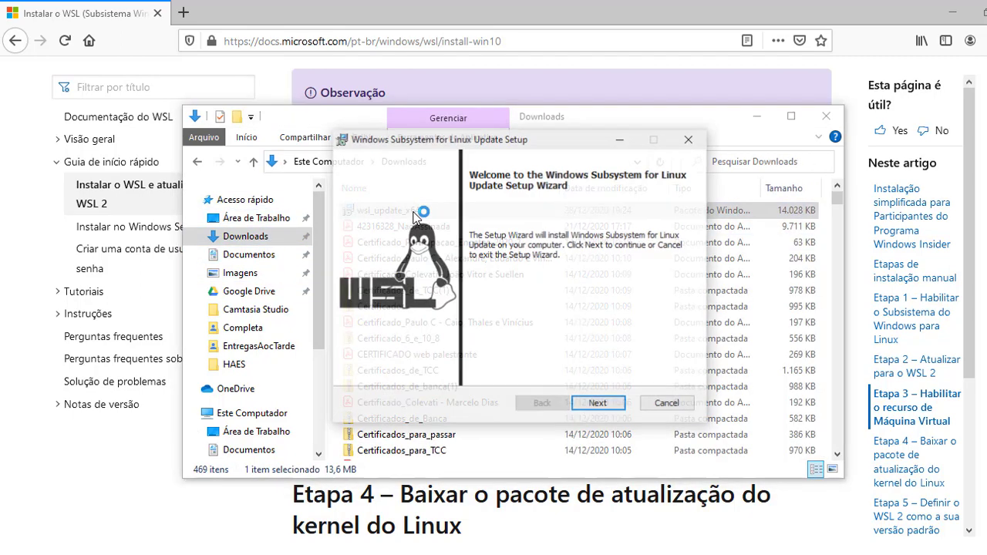
click(599, 404)
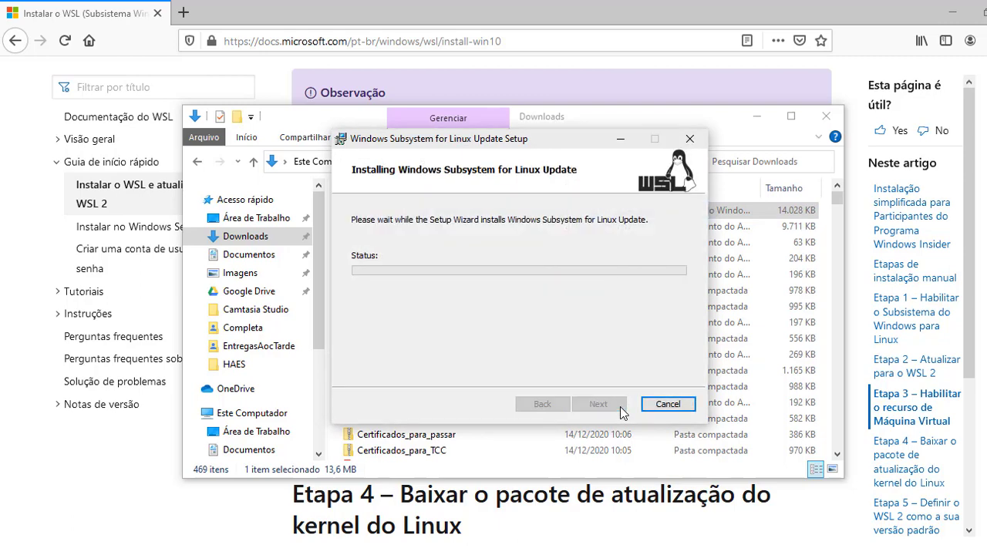
click(823, 117)
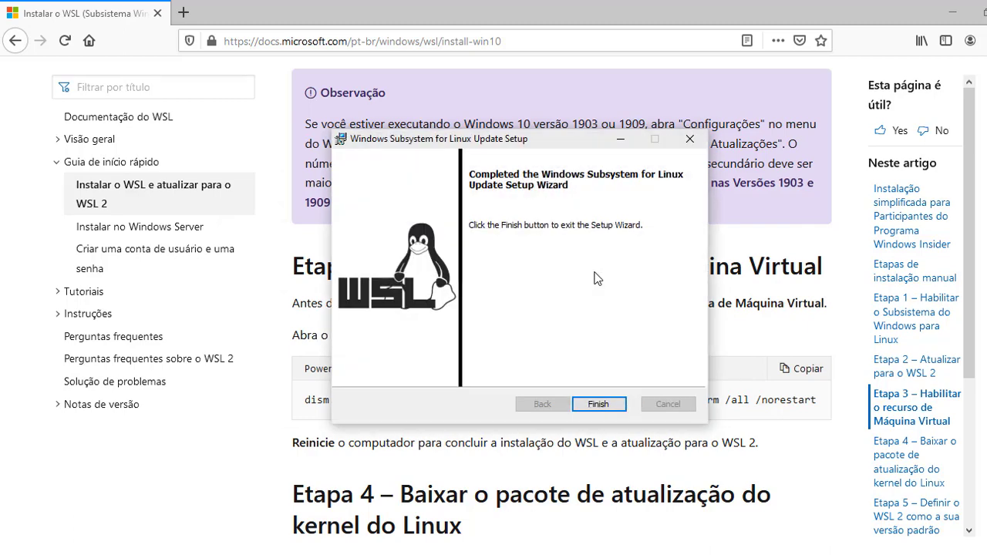
click(596, 405)
scroll(607, 412, down, 5)
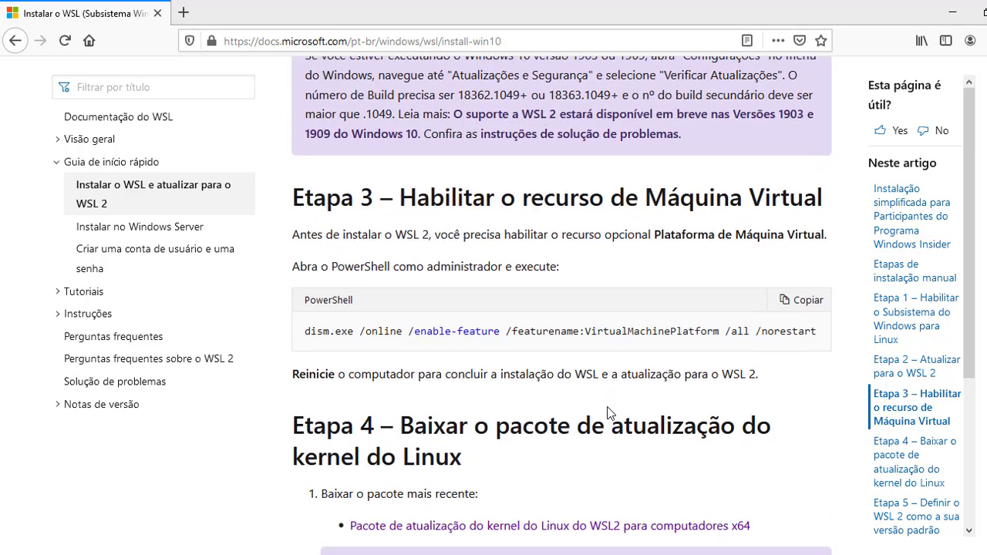
Copy the Etapa 5 command wsl --set-default-version 2 from the WSL installation guide
scroll(607, 412, down, 2)
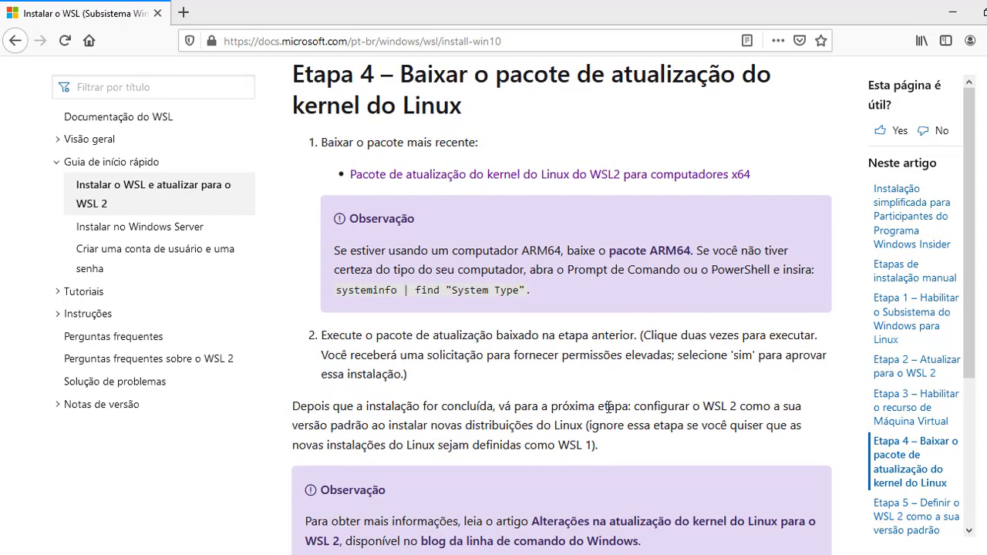
scroll(608, 413, down, 2)
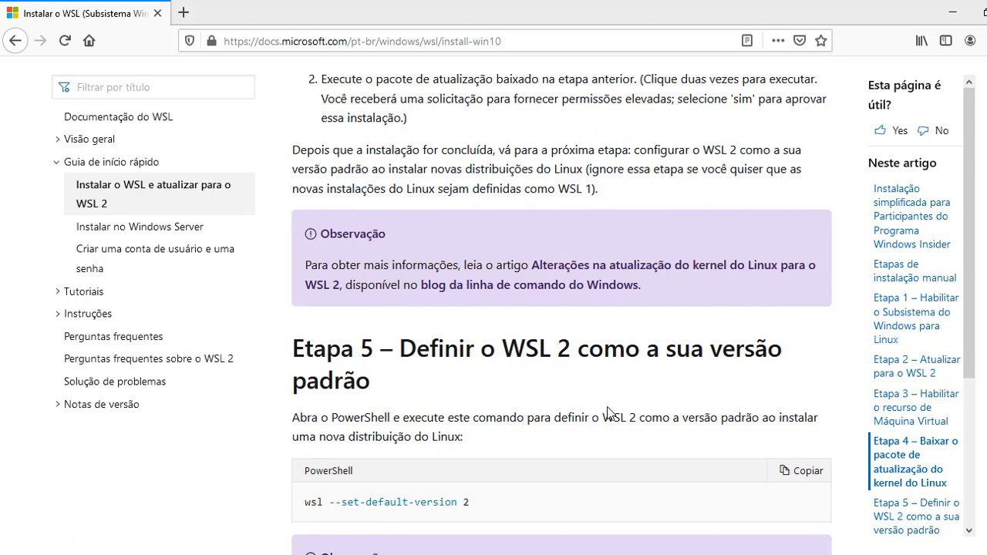
scroll(601, 398, down, 2)
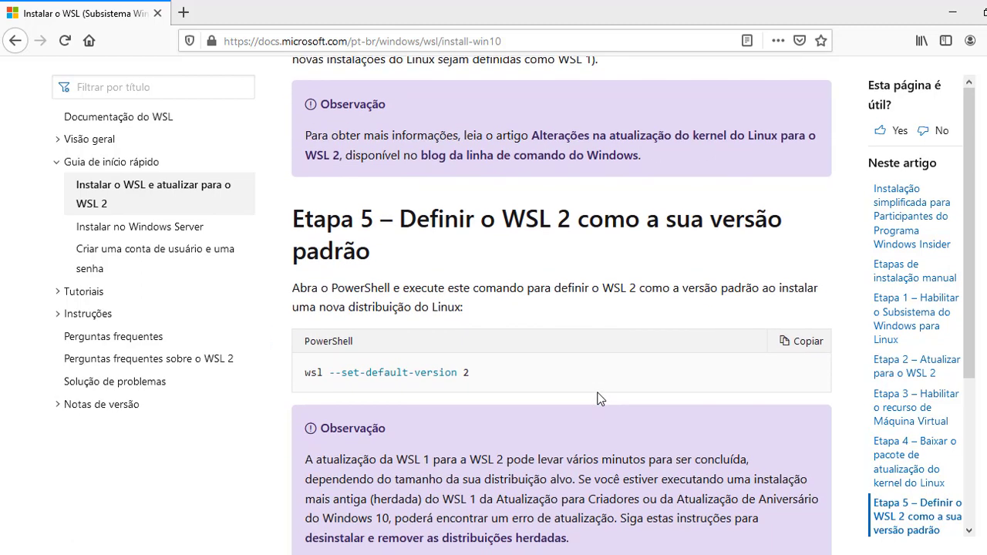
drag(487, 373, 289, 372)
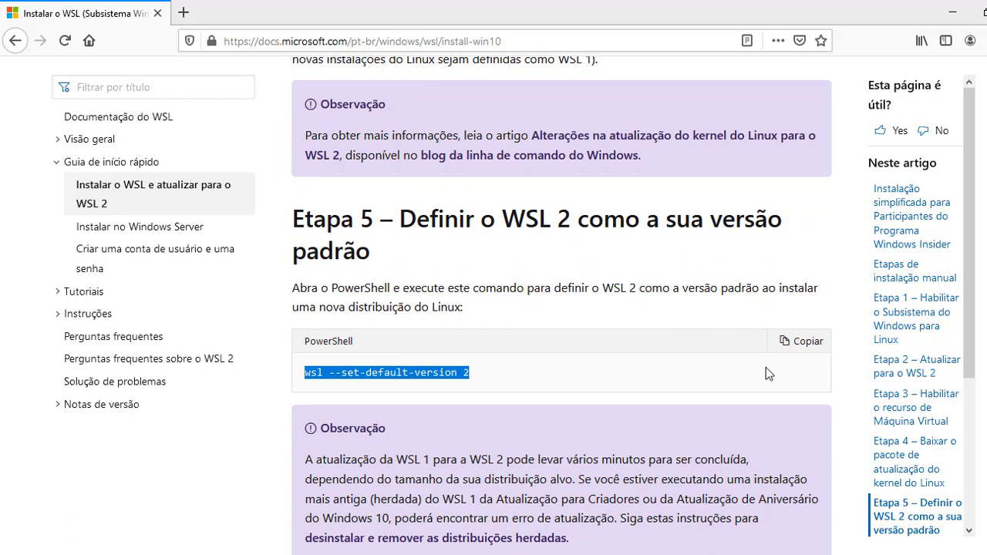
click(813, 367)
click(811, 345)
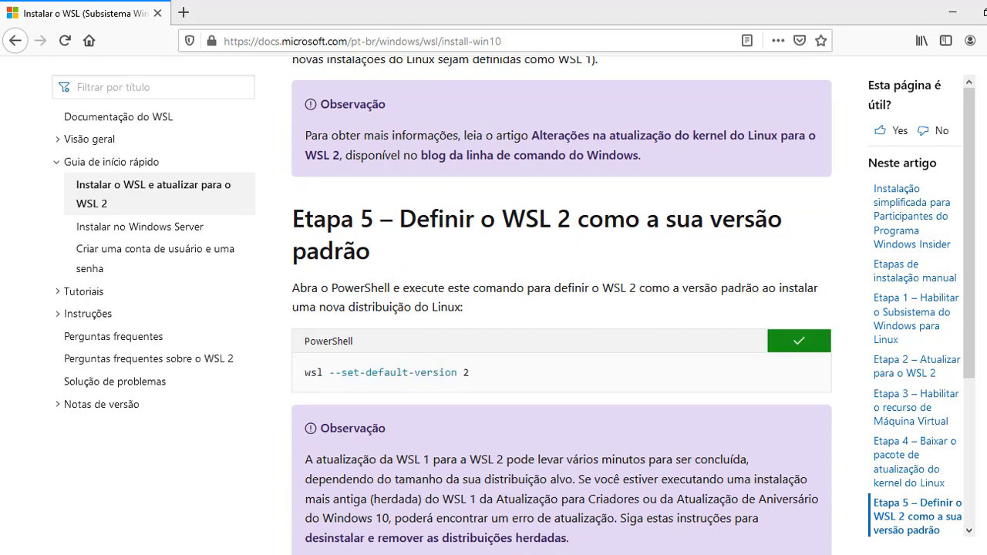
Open PowerShell as administrator and run wsl --set-default-version 2 to make WSL 2 the default version
key(super)
key(super+x)
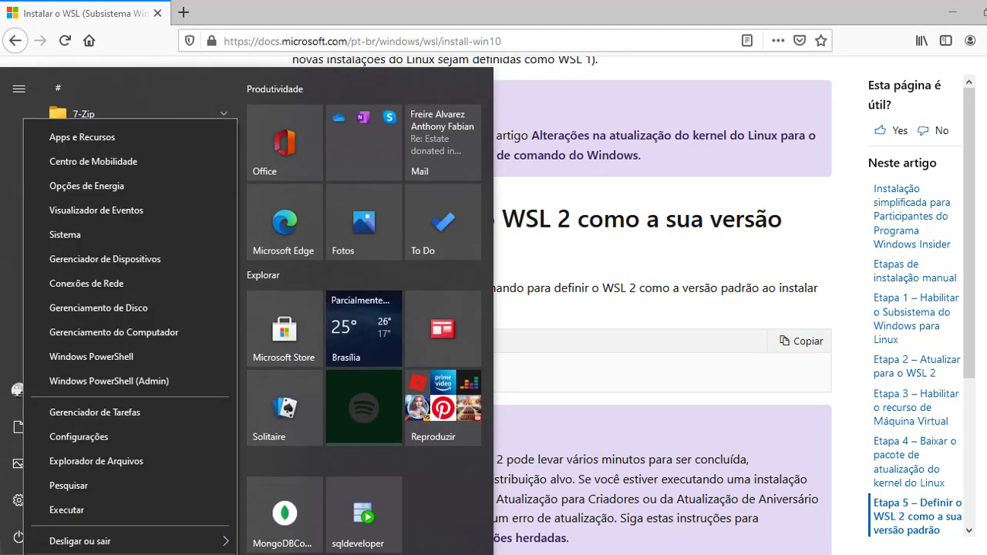
click(100, 381)
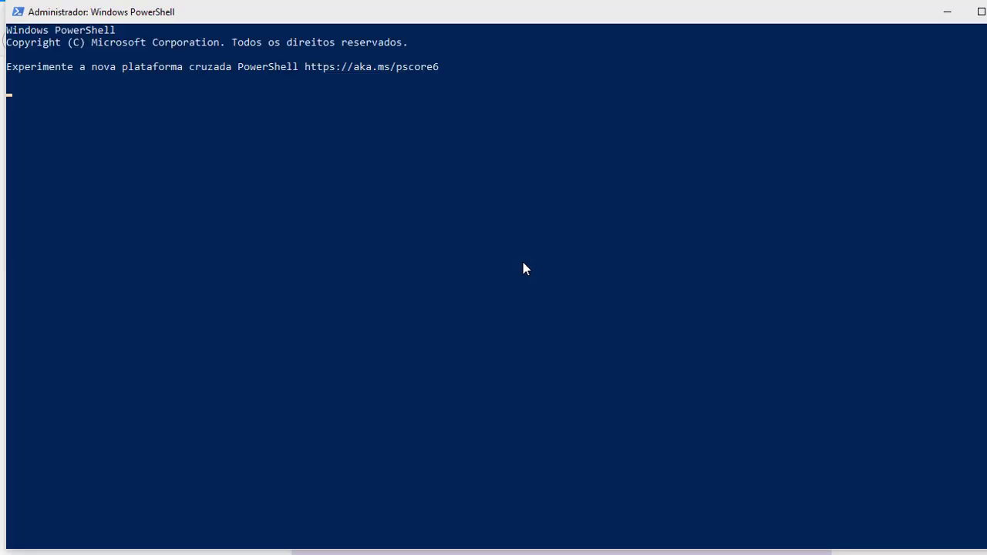
key(ctrl+v)
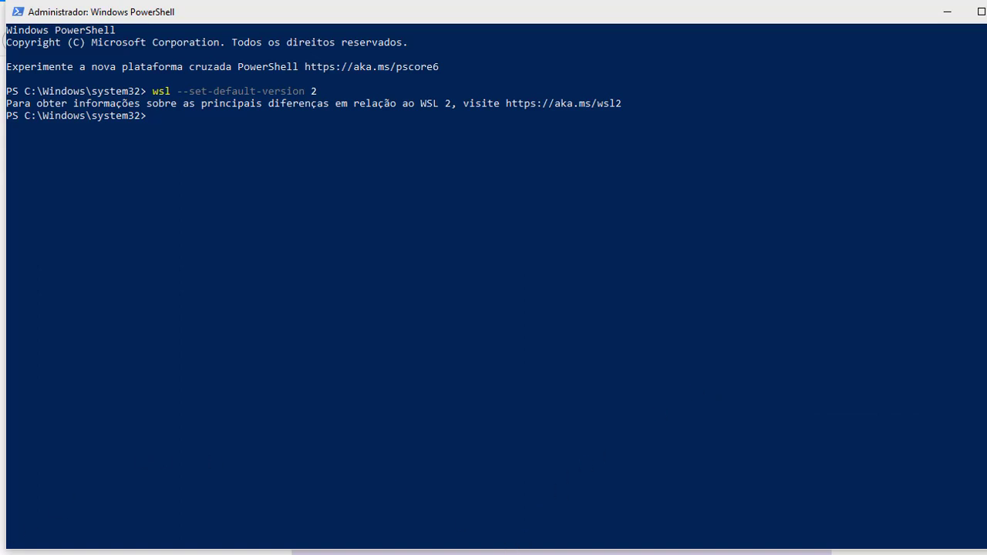
Switch to Microsoft Store, search for ubuntu, and open the Ubuntu 20.04 LTS product page
click(17, 554)
text(s)
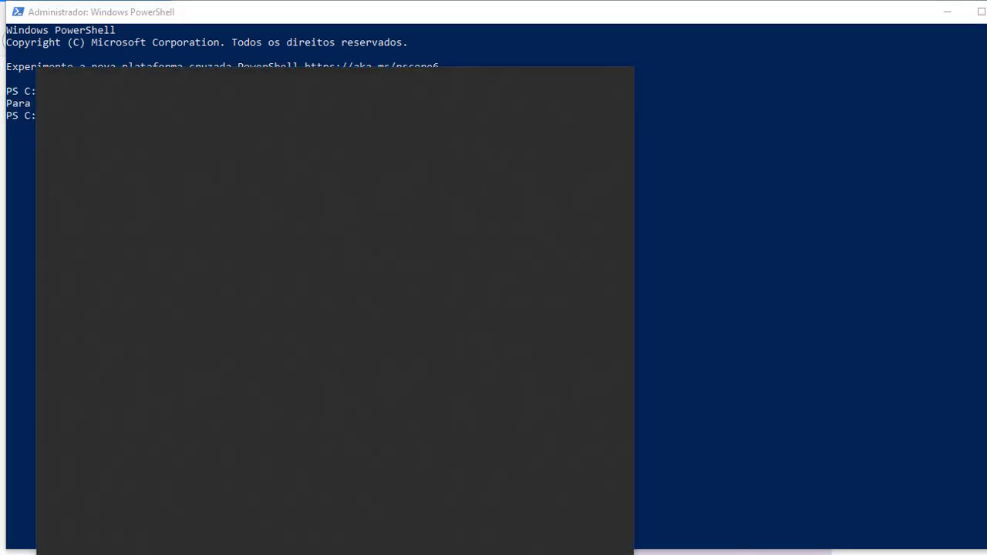
text(tore)
key(Escape)
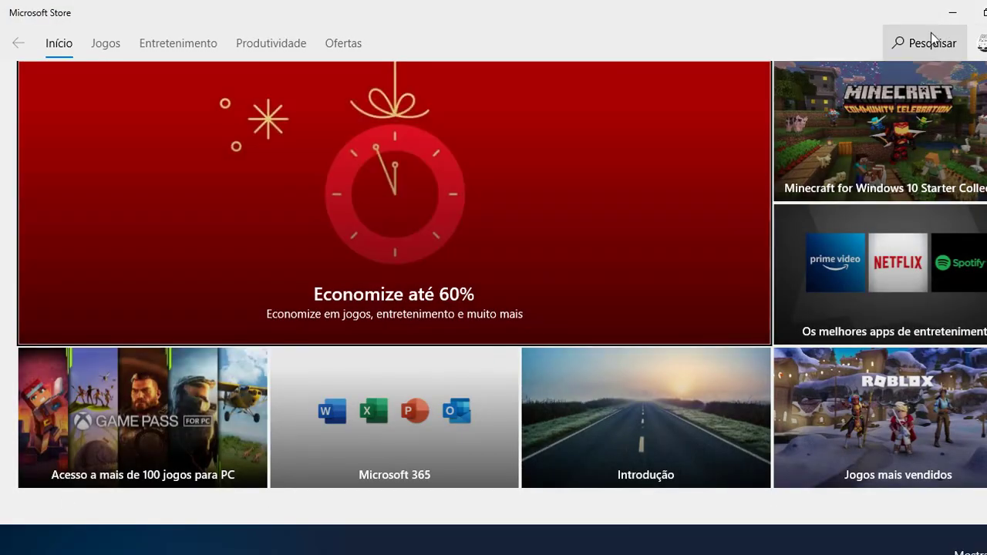
click(932, 40)
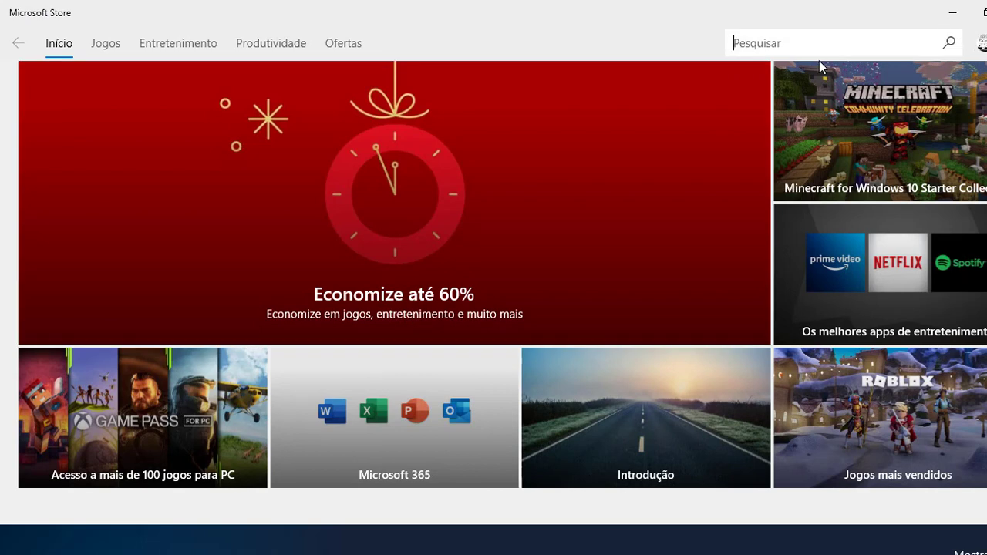
text(ubuntu)
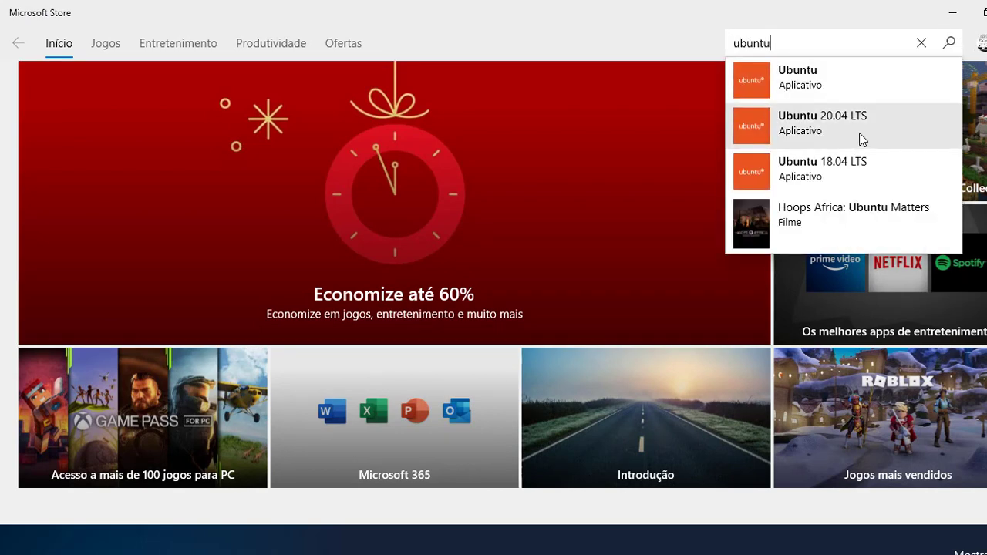
click(862, 139)
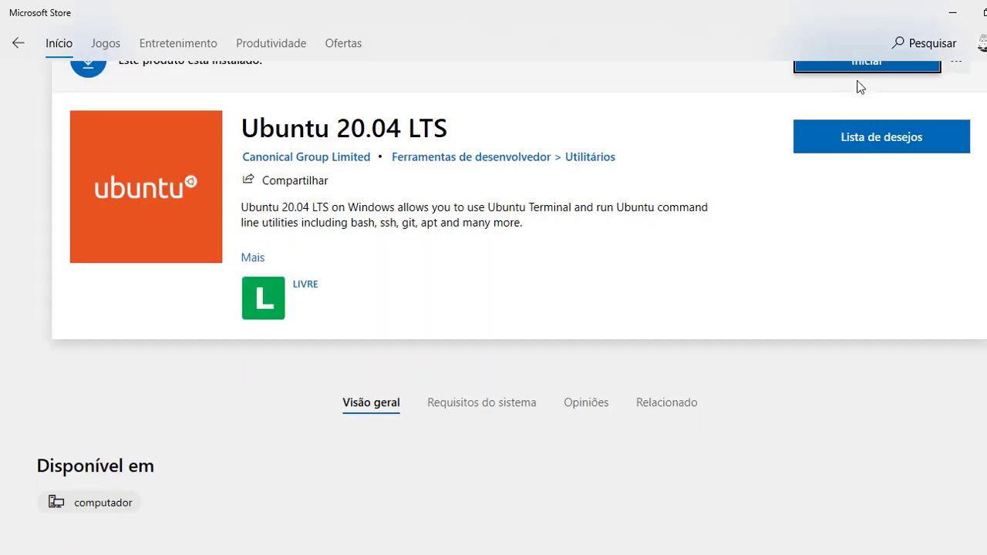
Launch Ubuntu 20.04 LTS from its store page, check that its terminal starts, and close the terminal window
scroll(872, 75, up, 1)
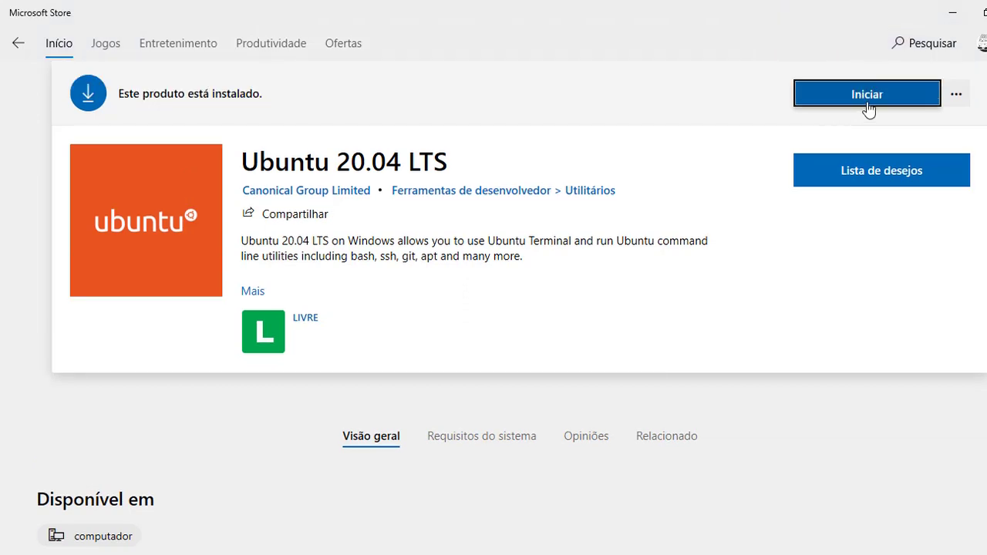
click(867, 94)
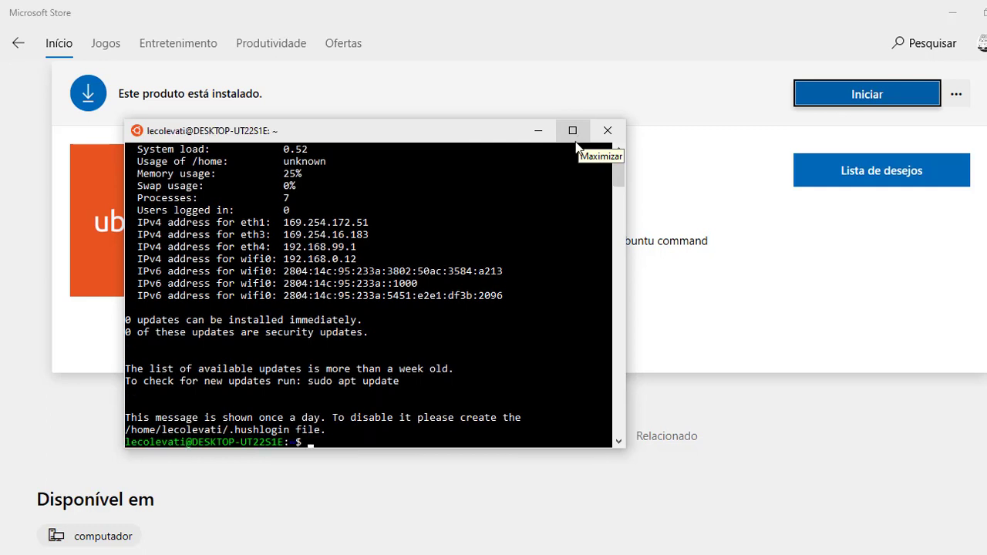
click(607, 130)
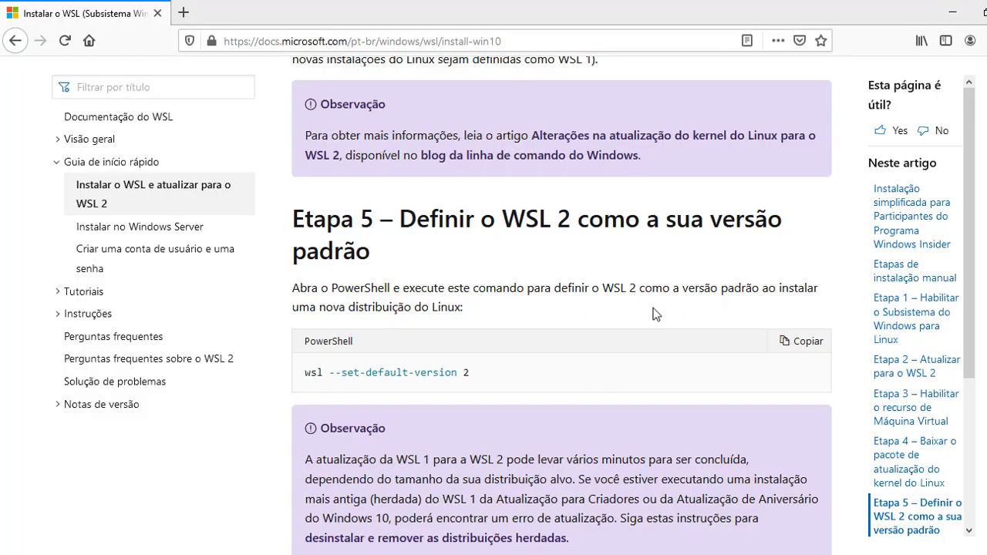
Review the rest of the WSL guide, from Etapa 6 through Windows Terminal to setting a distribution's WSL version
scroll(653, 314, down, 5)
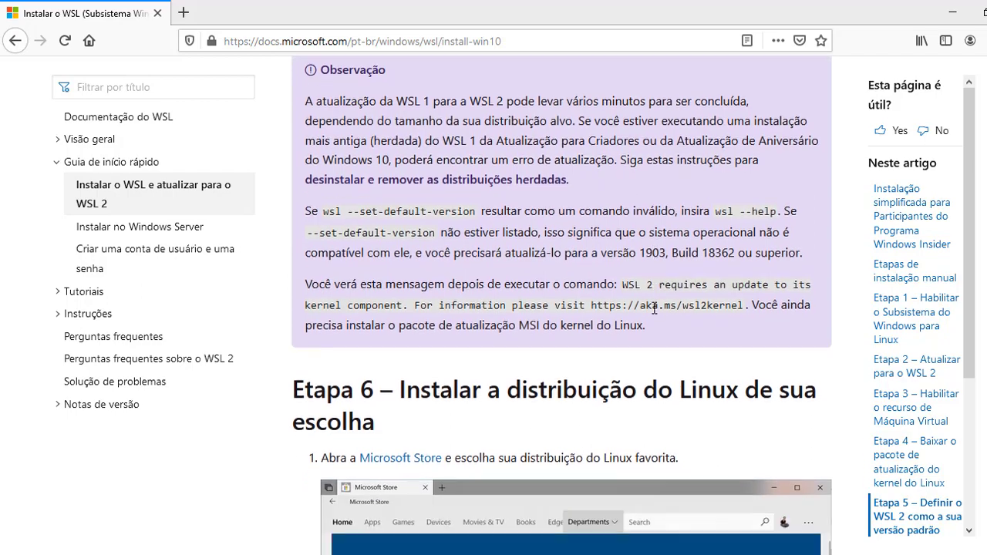
scroll(654, 308, down, 10)
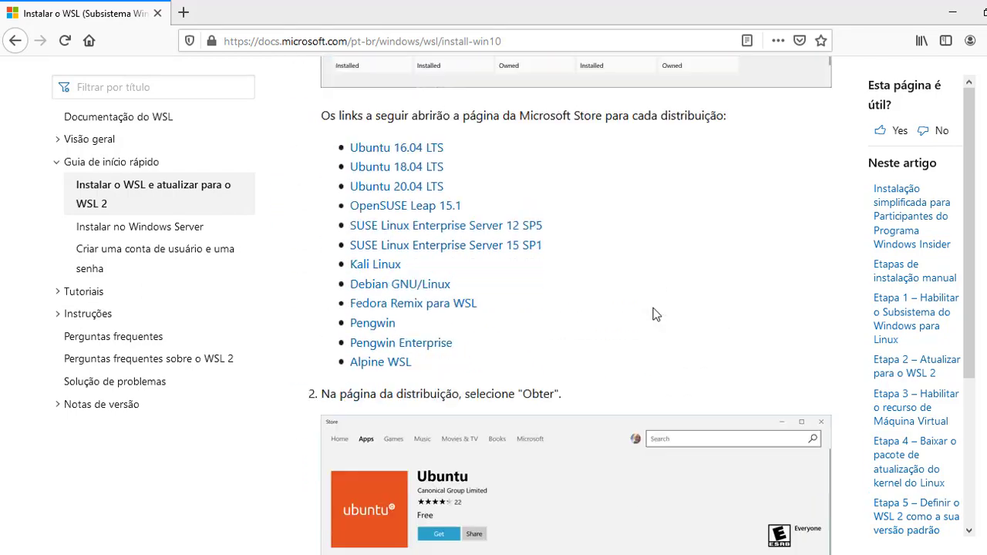
scroll(654, 314, down, 10)
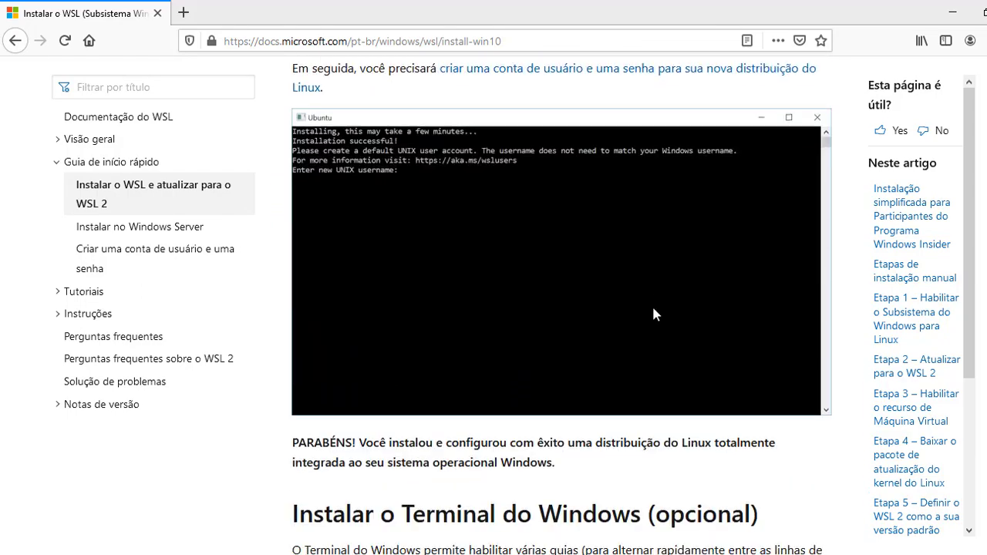
scroll(653, 314, down, 4)
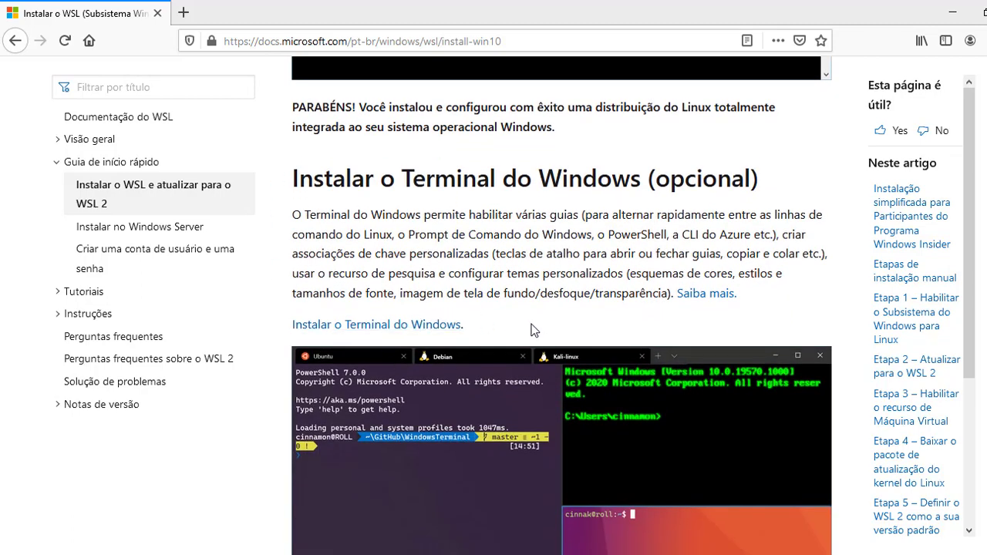
scroll(530, 330, down, 3)
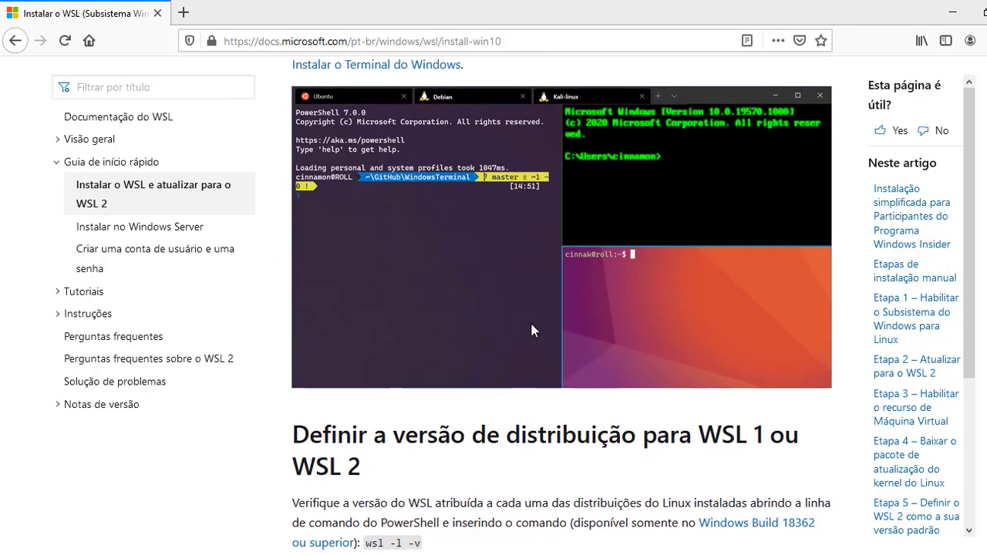
scroll(531, 330, down, 4)
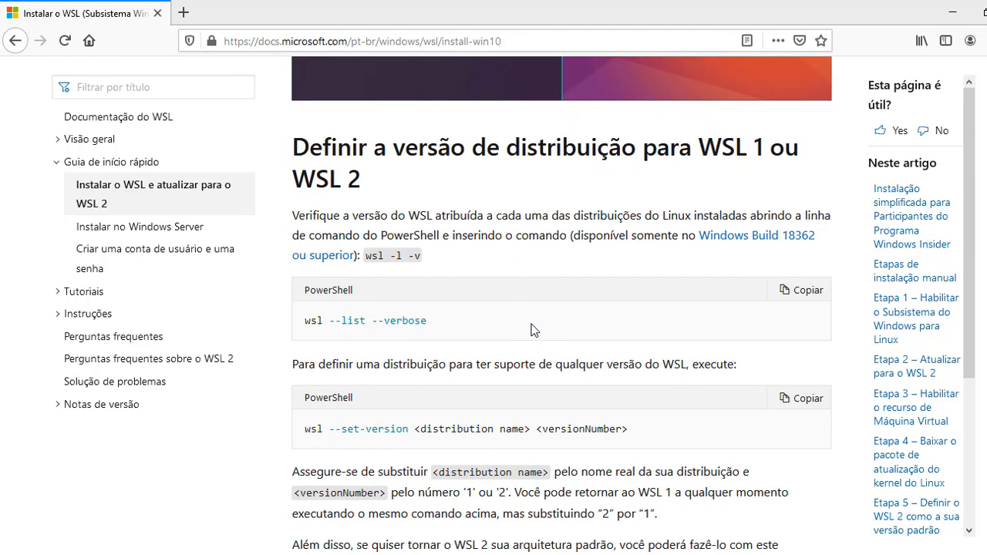
Search the web for docker desktop windows in a new browser tab and open the Docker Hub result
click(187, 13)
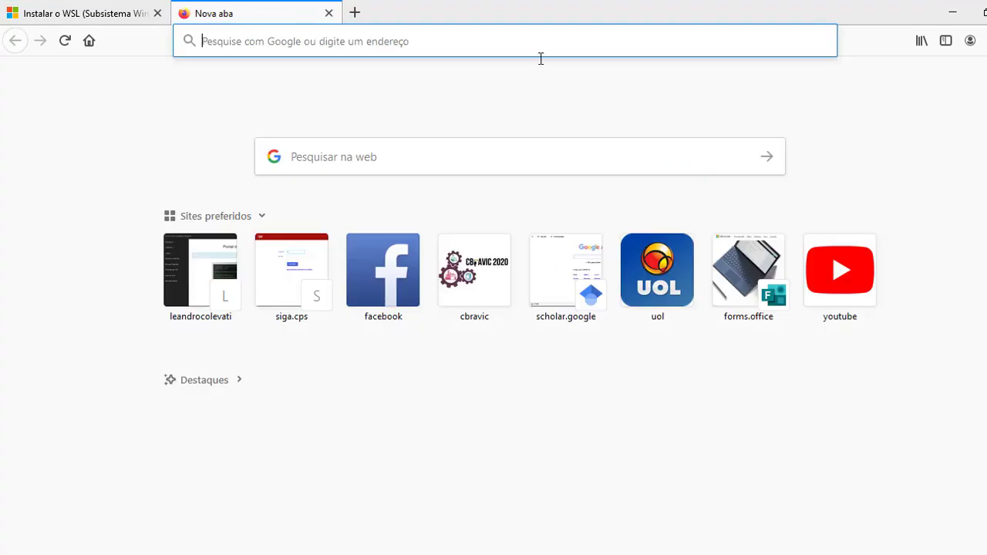
text(docker desk)
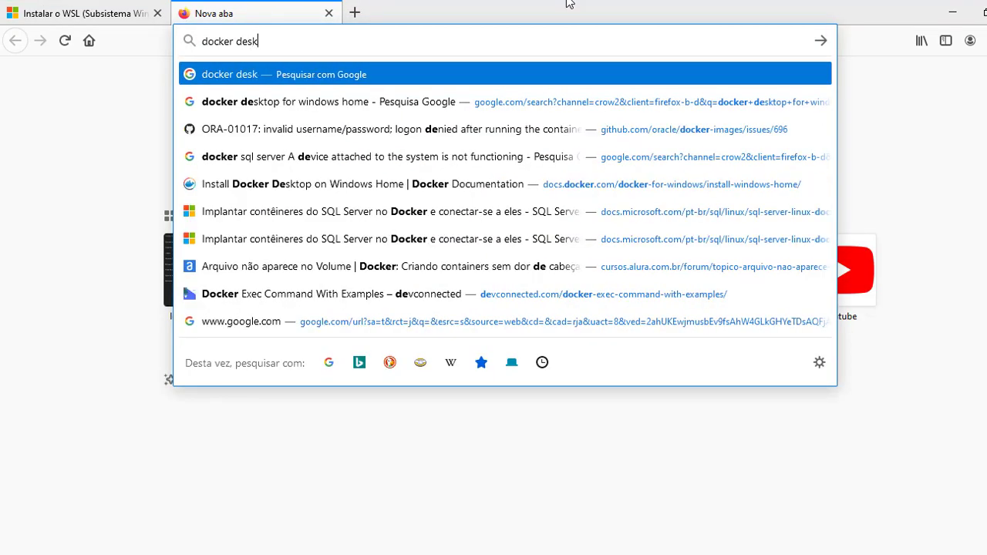
text(top windows)
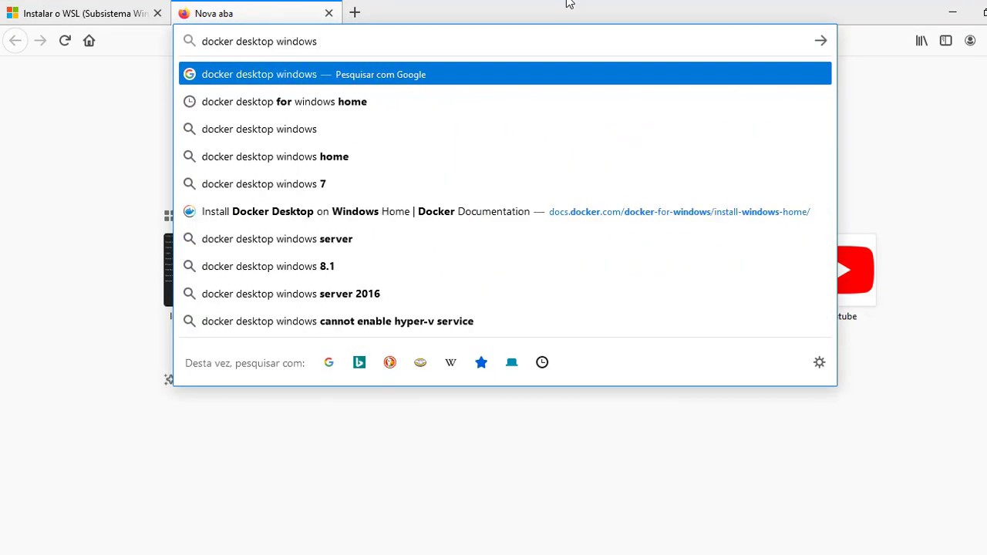
key(Return)
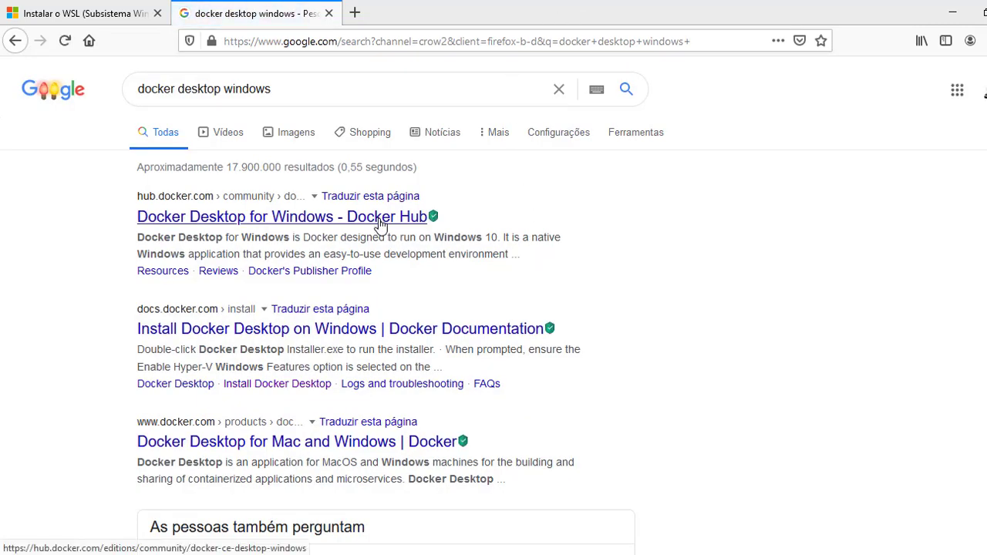
click(380, 218)
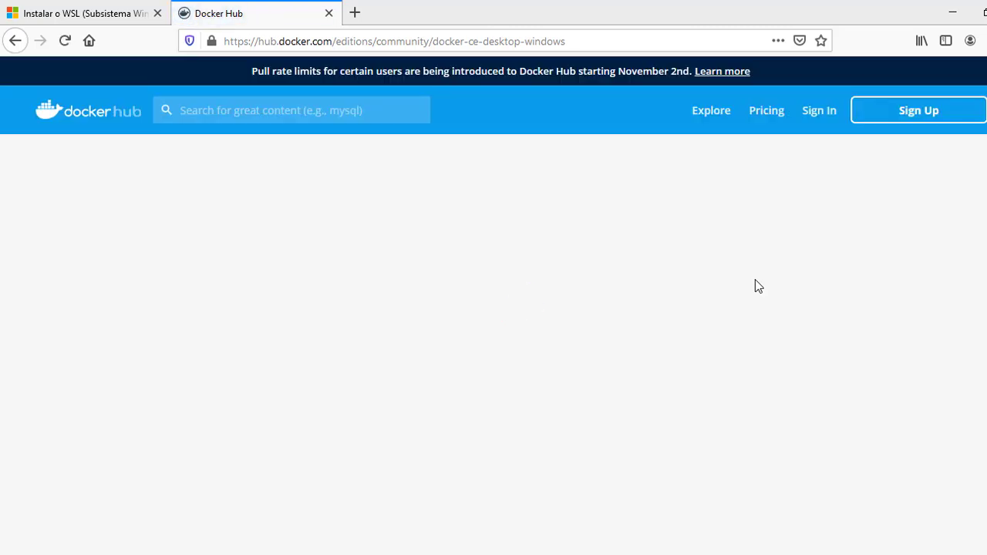
Check the Windows edition requirements for Docker Desktop for Windows and download Docker Desktop Installer.exe
scroll(458, 303, down, 1)
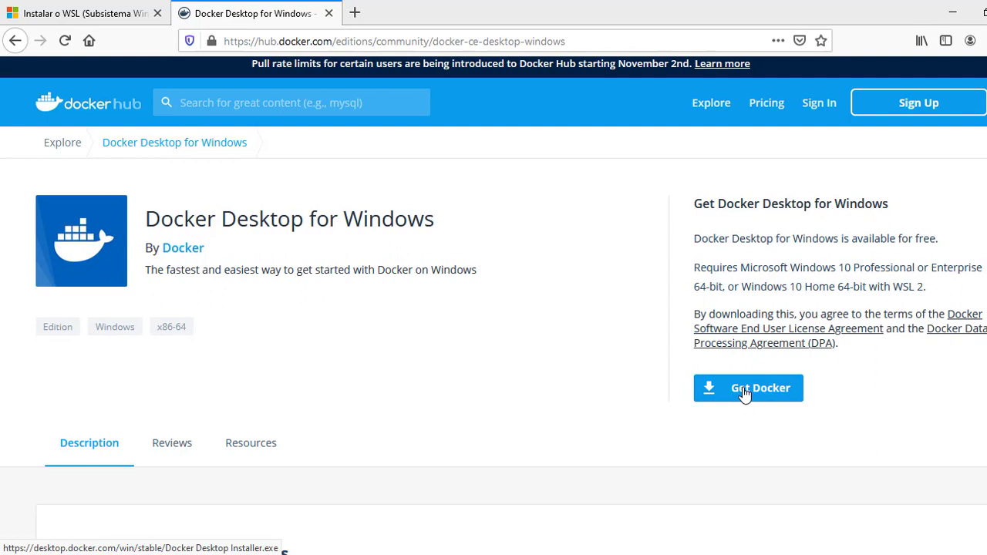
drag(696, 272, 929, 294)
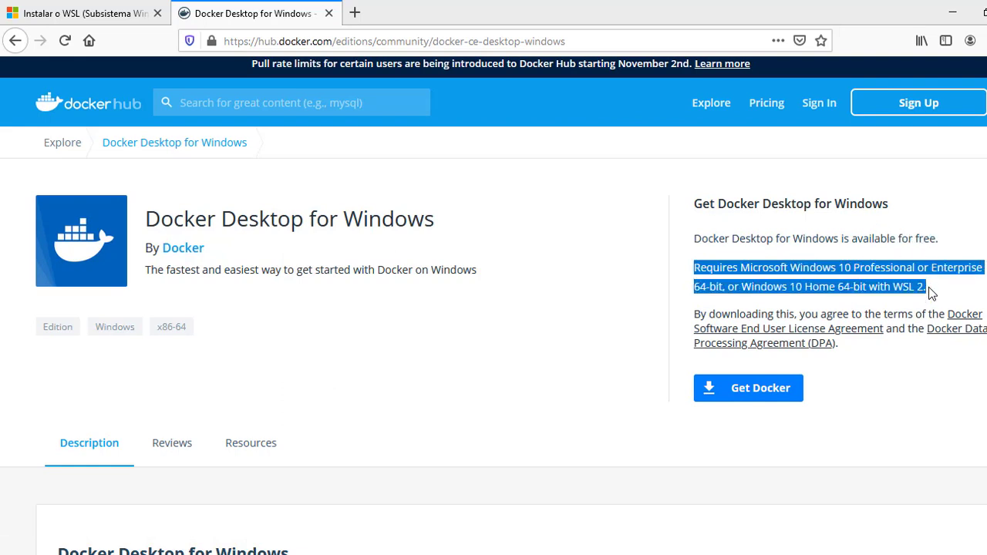
click(837, 405)
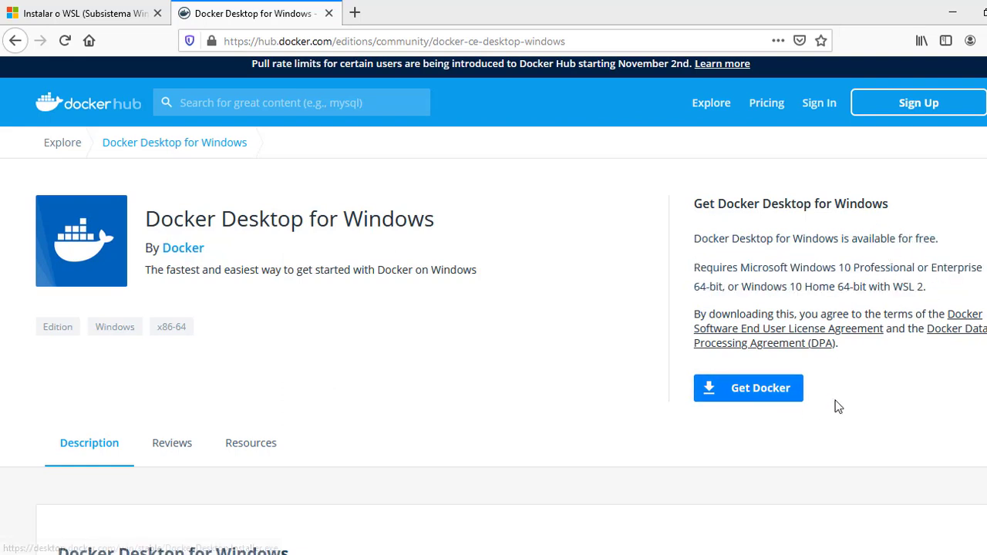
click(764, 394)
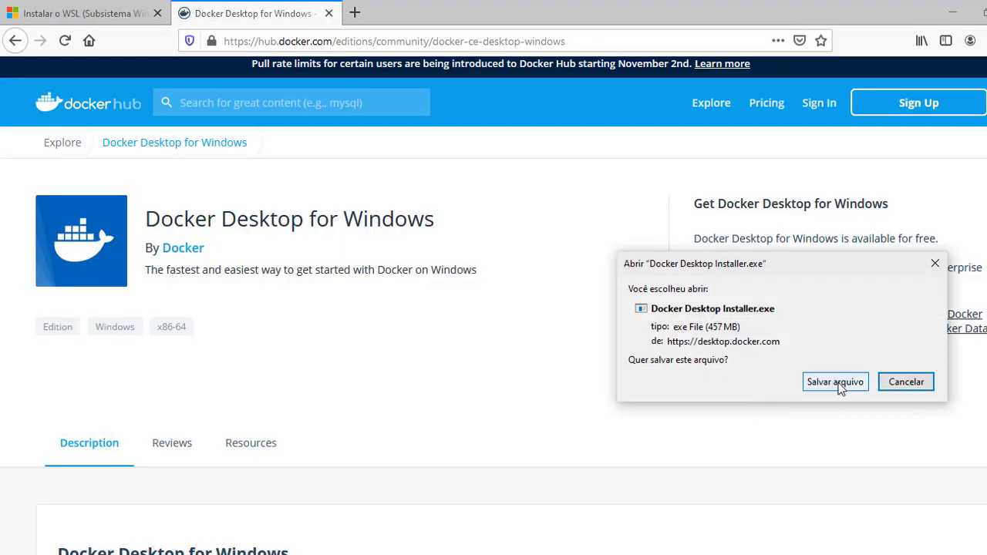
click(839, 385)
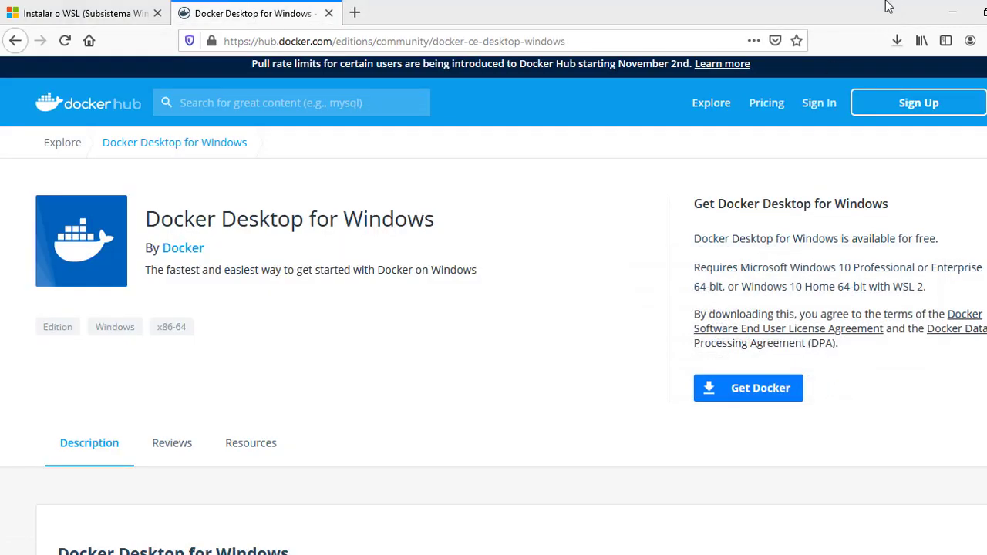
Check the browser's download list and run the downloaded Docker Desktop Installer.exe
click(897, 40)
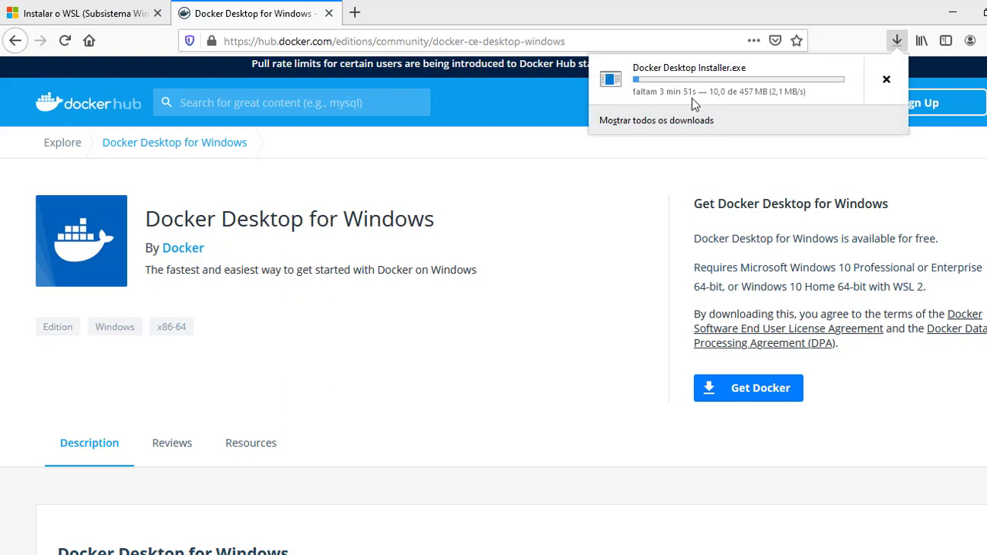
click(654, 308)
click(871, 34)
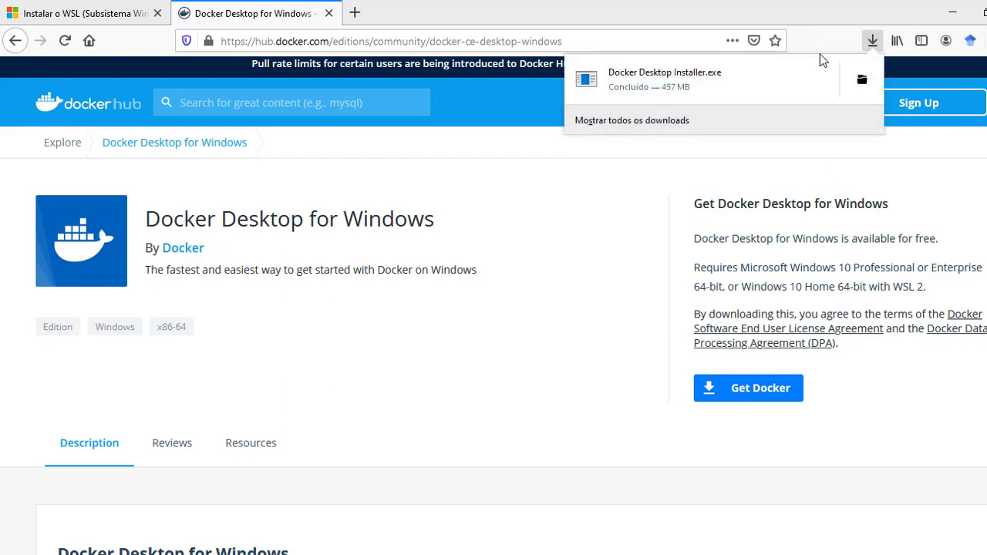
click(788, 79)
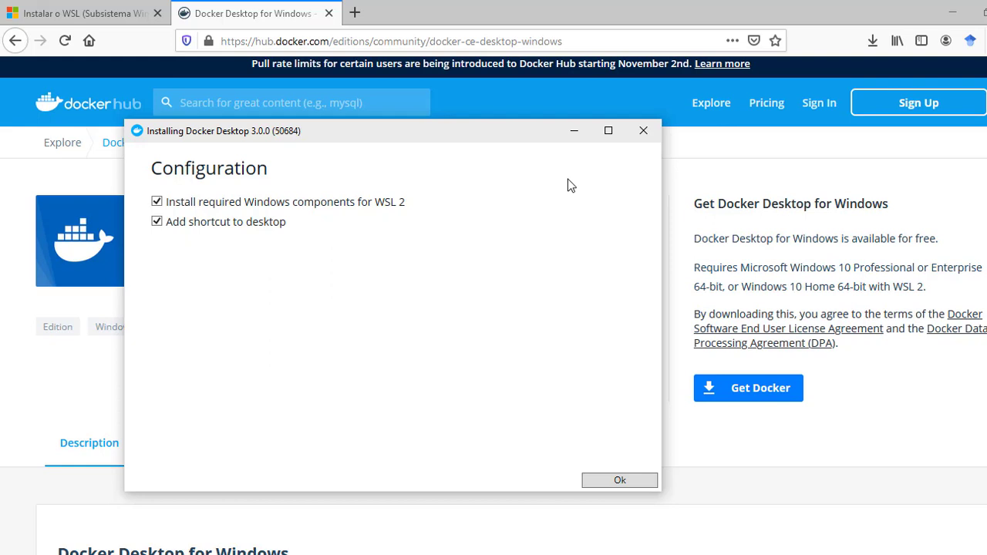
Install Docker Desktop with the required Windows components for WSL 2 and without a desktop shortcut
click(247, 230)
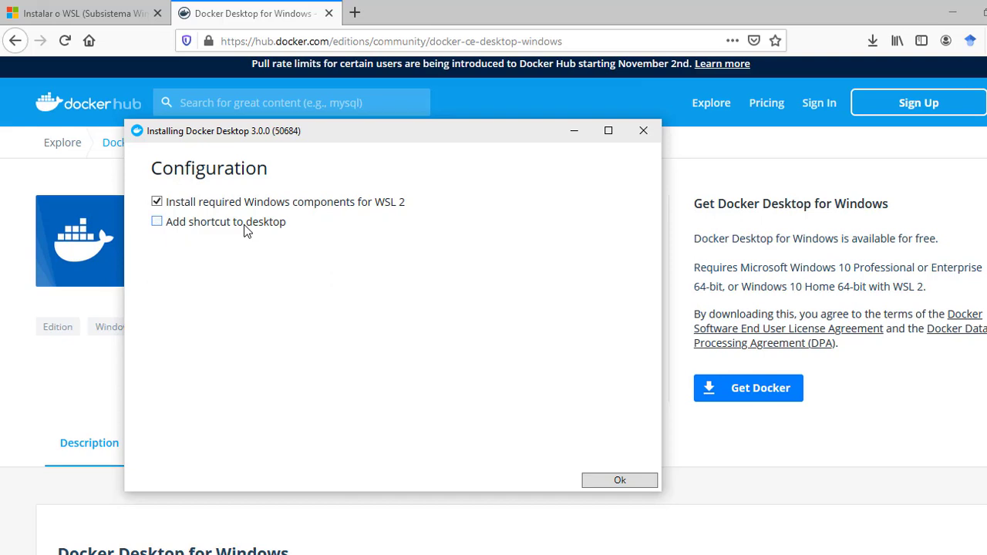
click(621, 480)
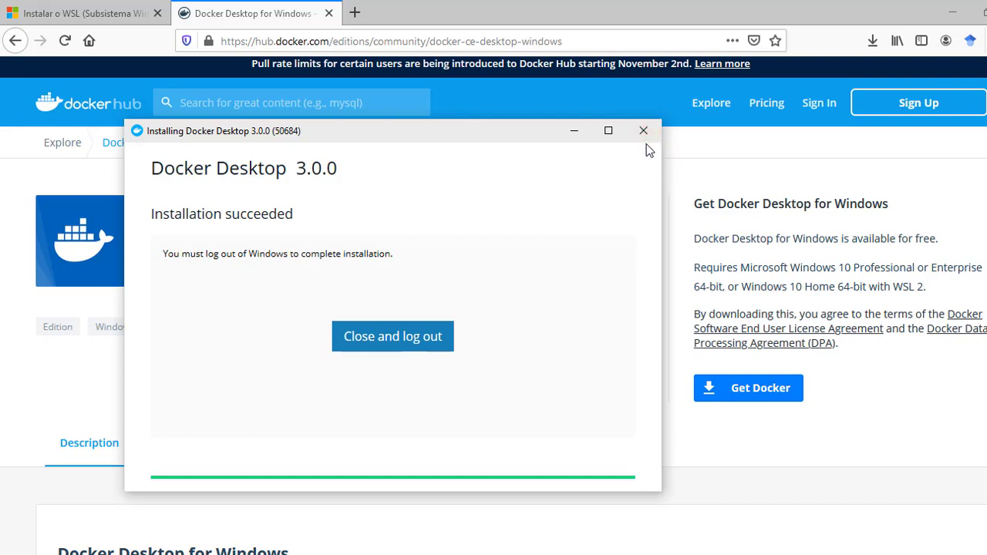
In the Windows Task Manager, disable Docker Desktop from launching at startup, and close the manager
key(ctrl+shift+Escape)
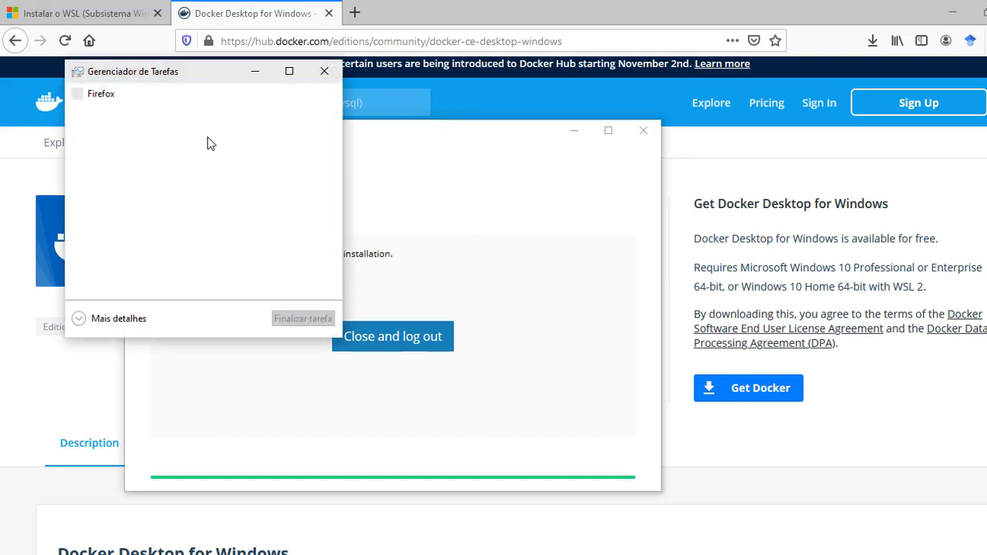
click(119, 321)
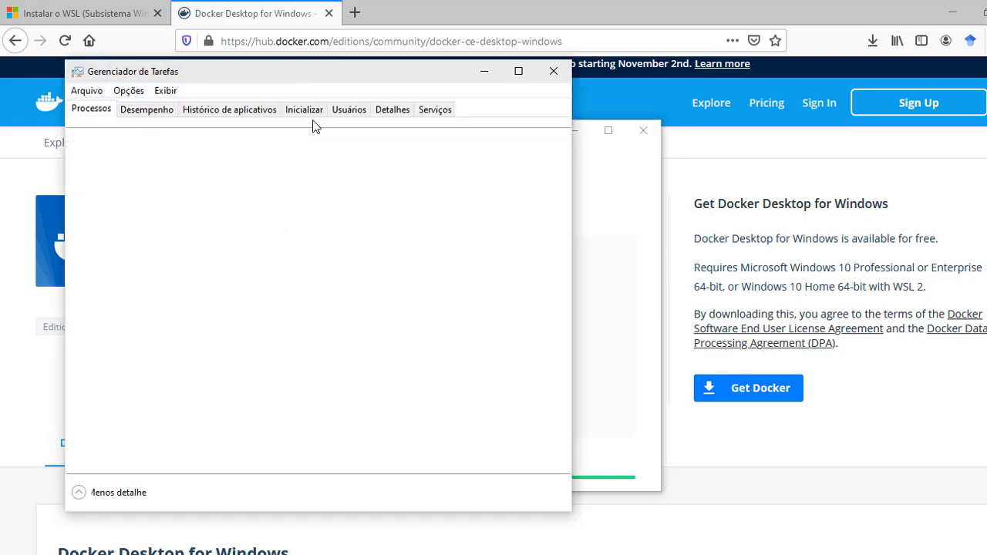
click(316, 112)
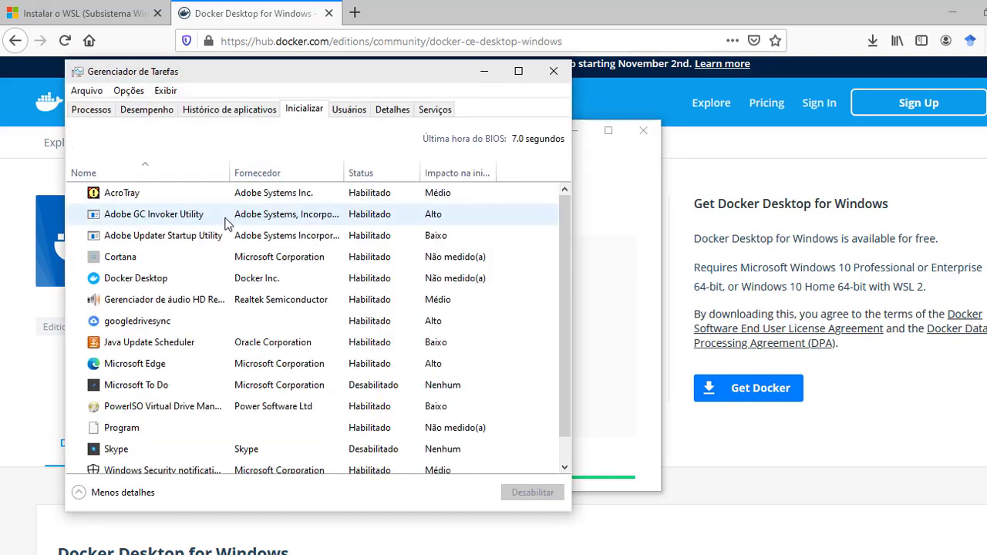
scroll(178, 333, down, 1)
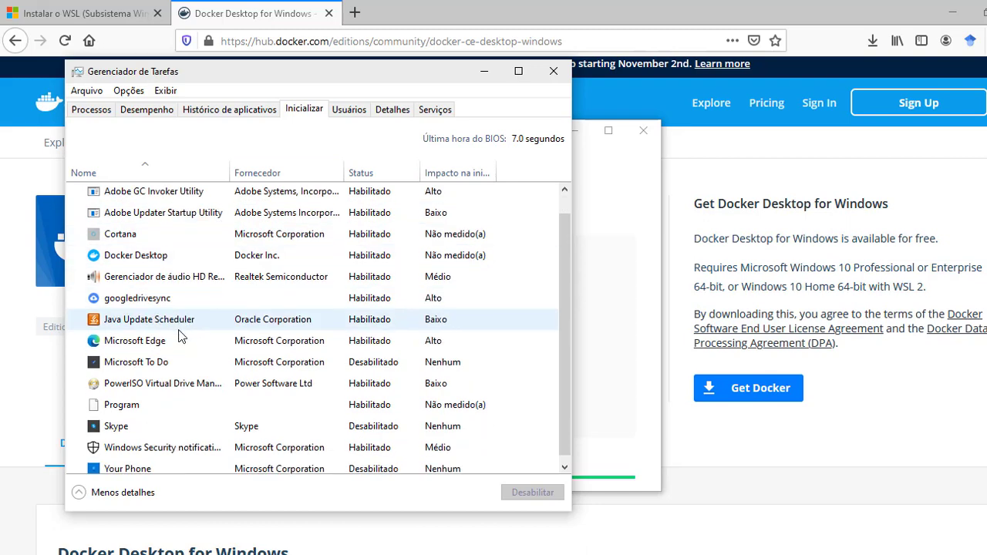
scroll(178, 333, up, 1)
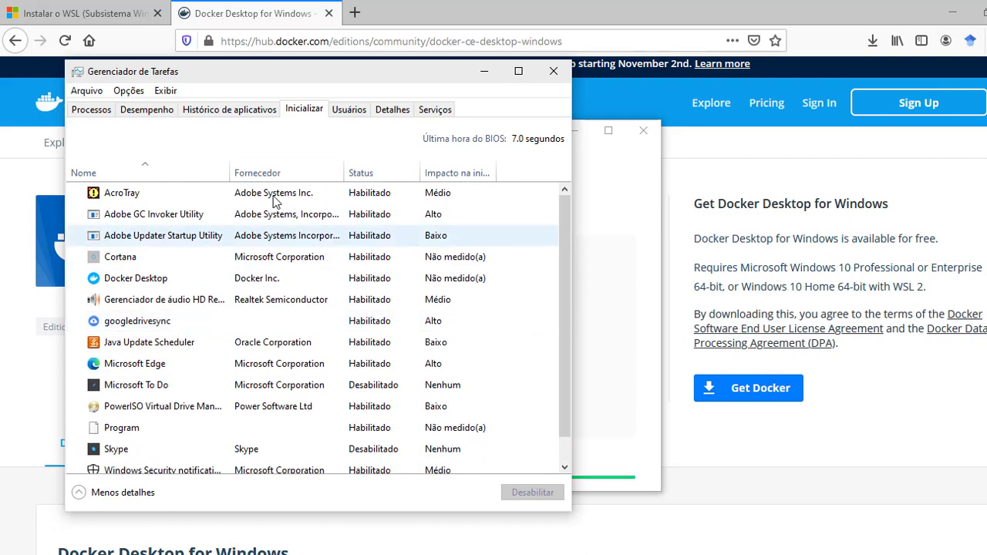
click(233, 281)
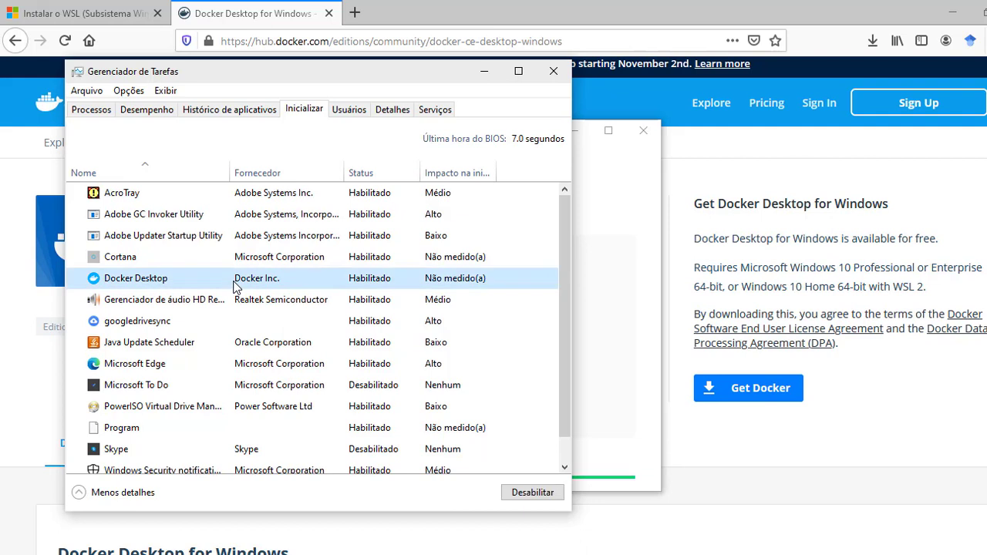
right_click(379, 283)
click(403, 296)
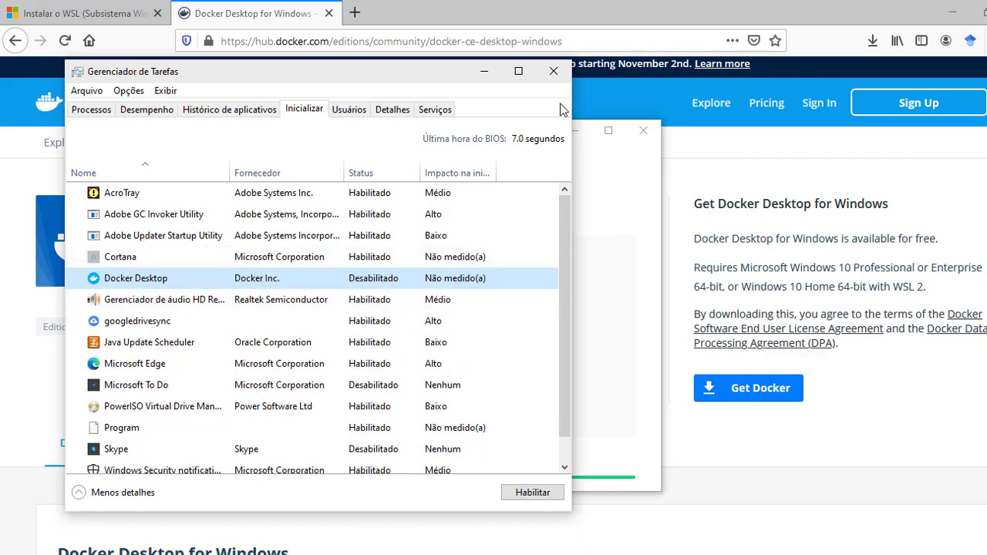
click(552, 71)
Close the Docker Desktop installer and restart Windows
click(646, 134)
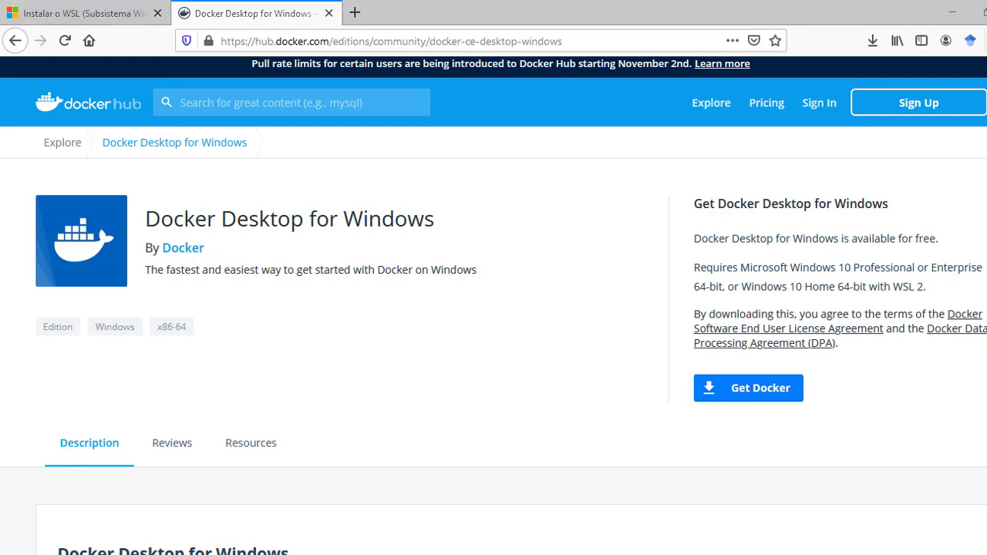
key(super)
click(23, 537)
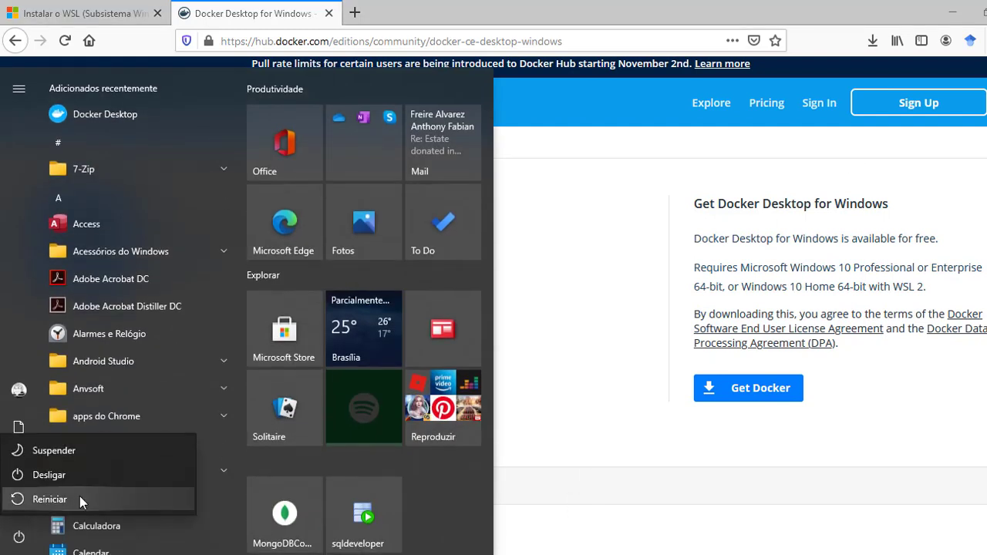
click(80, 497)
Launch Docker Desktop and open its dashboard from the system tray icon
click(17, 546)
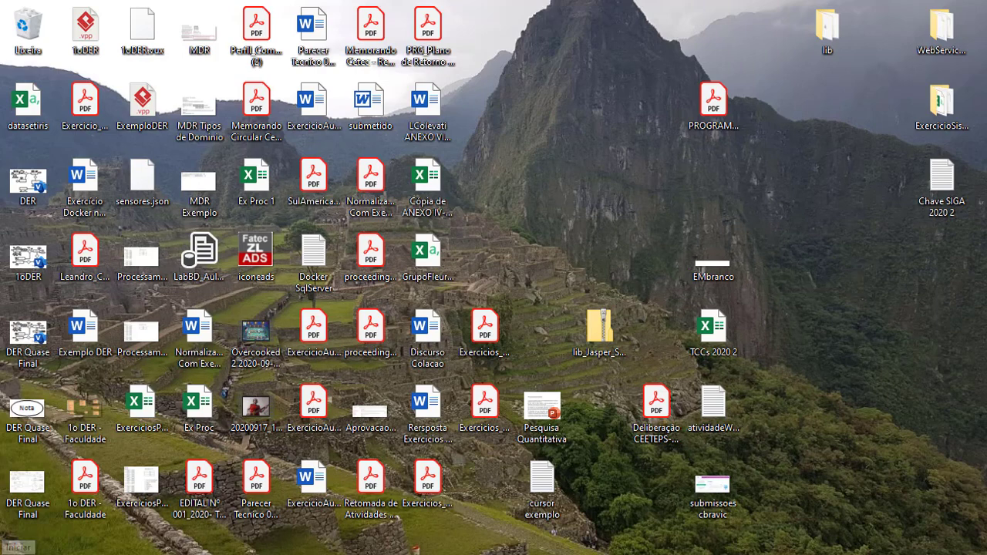
click(131, 116)
click(810, 554)
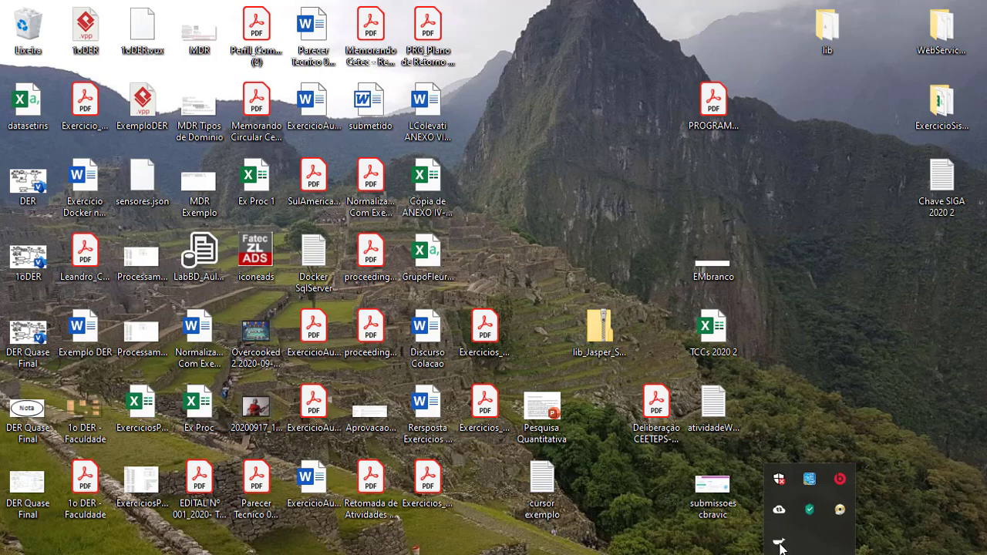
mouse_move(778, 543)
click(782, 541)
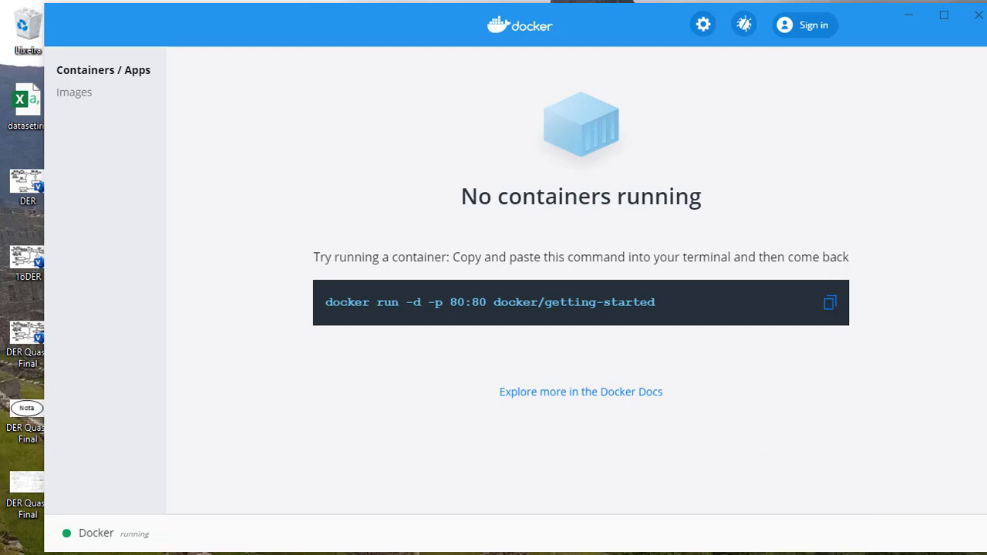
Open Windows PowerShell as administrator and run docker run hello-world
right_click(14, 549)
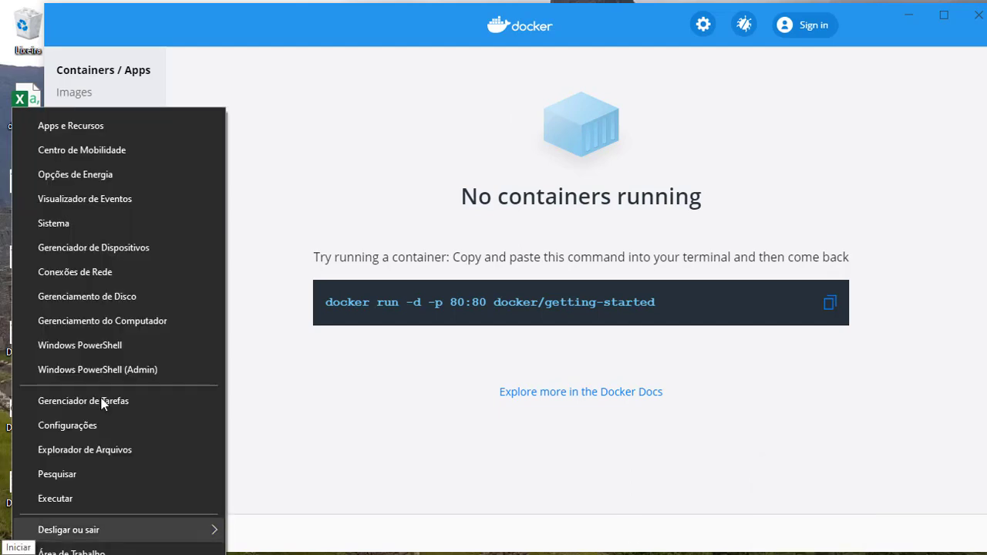
click(135, 368)
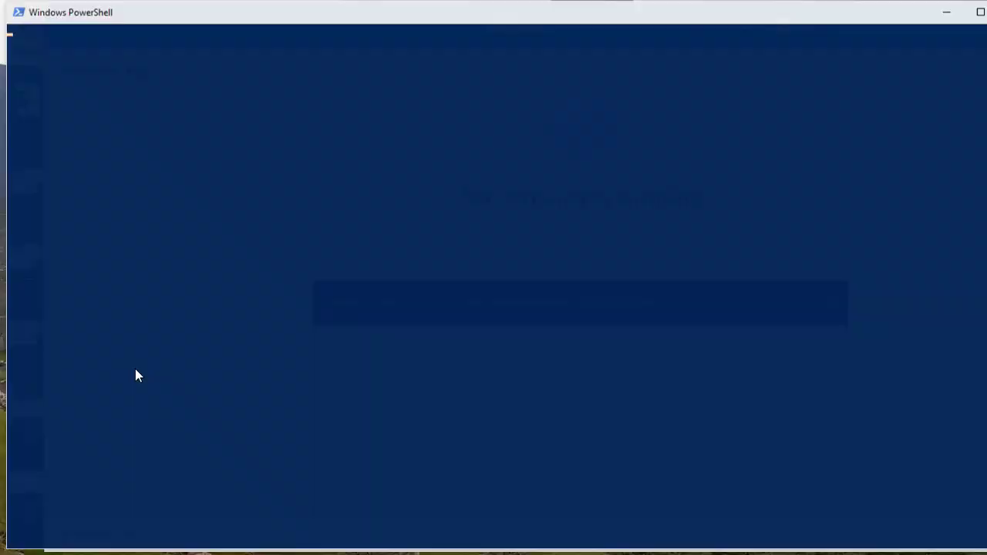
text(docke)
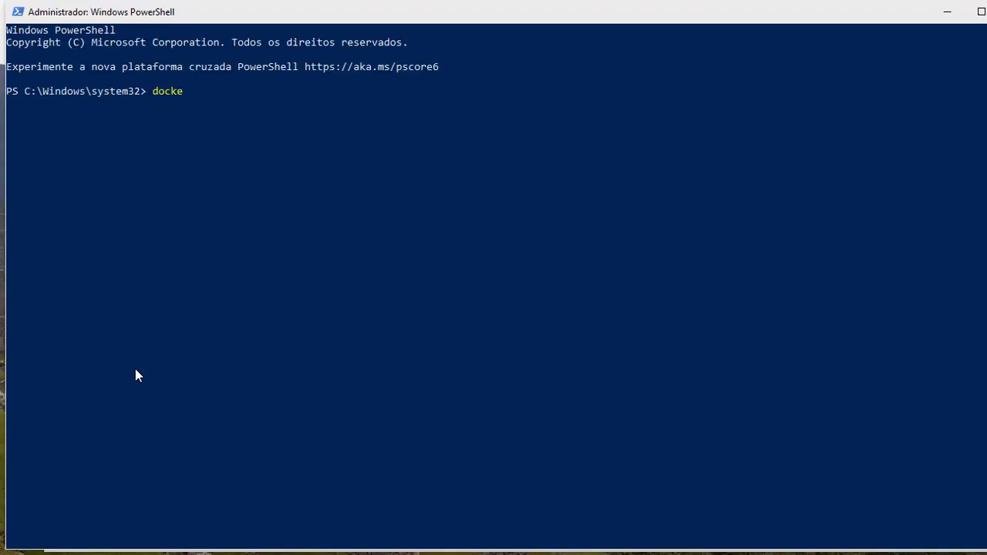
text(r run hello-world)
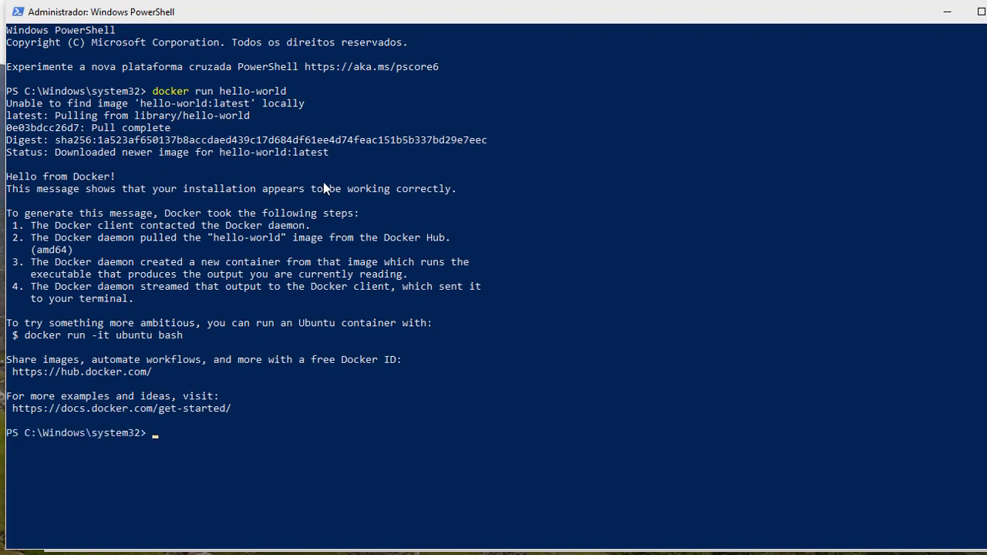
Highlight the installation message in the hello-world output and clear the console with clear
click(390, 189)
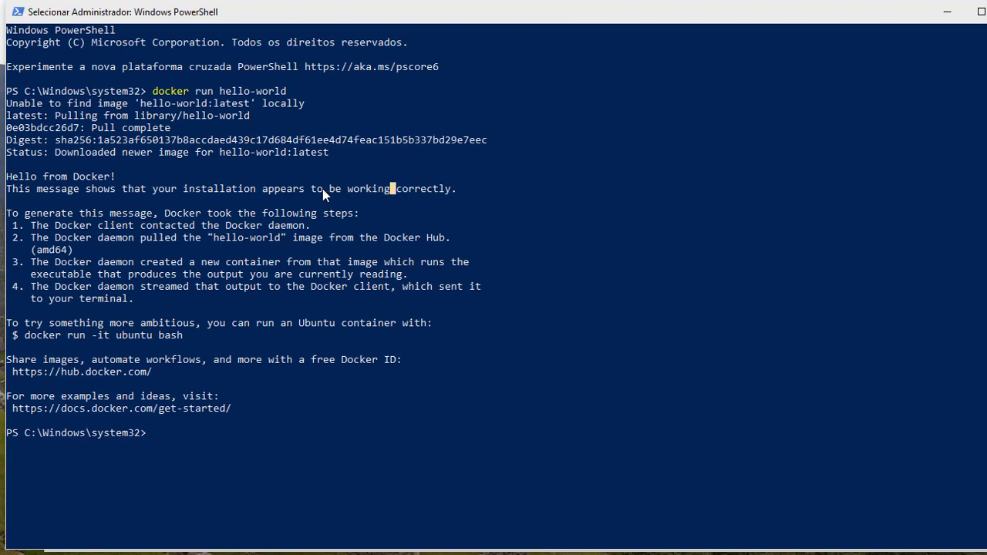
drag(319, 188, 462, 190)
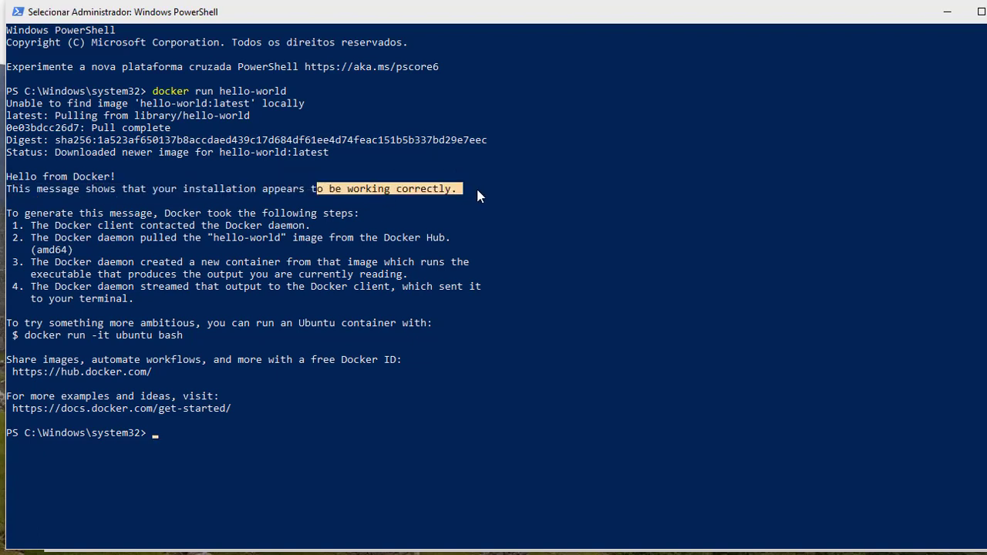
click(471, 189)
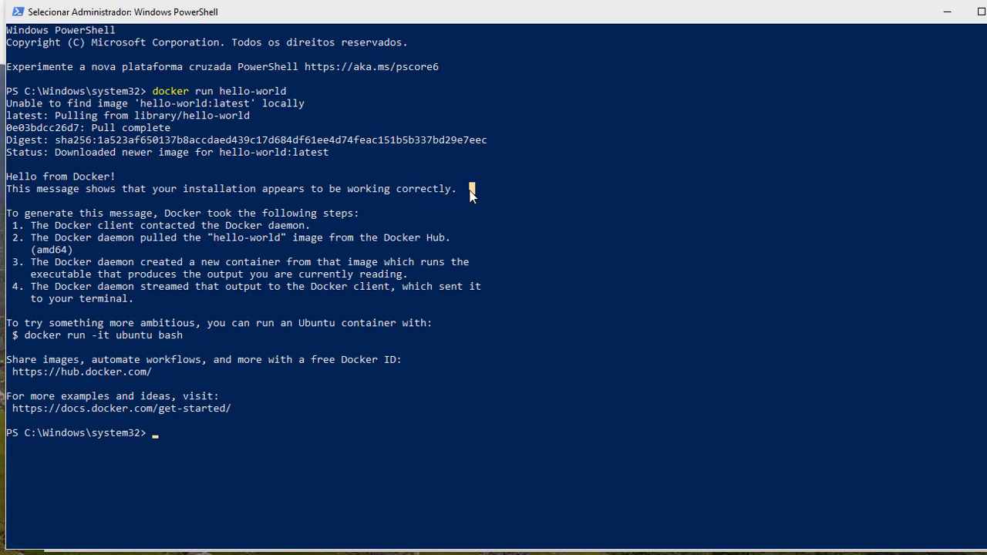
text(cle)
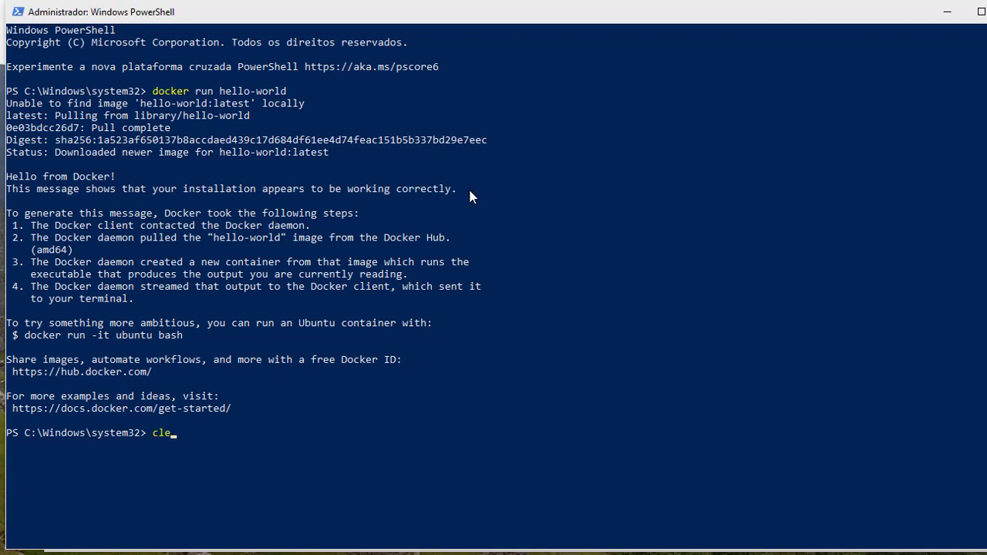
text(ar)
key(Return)
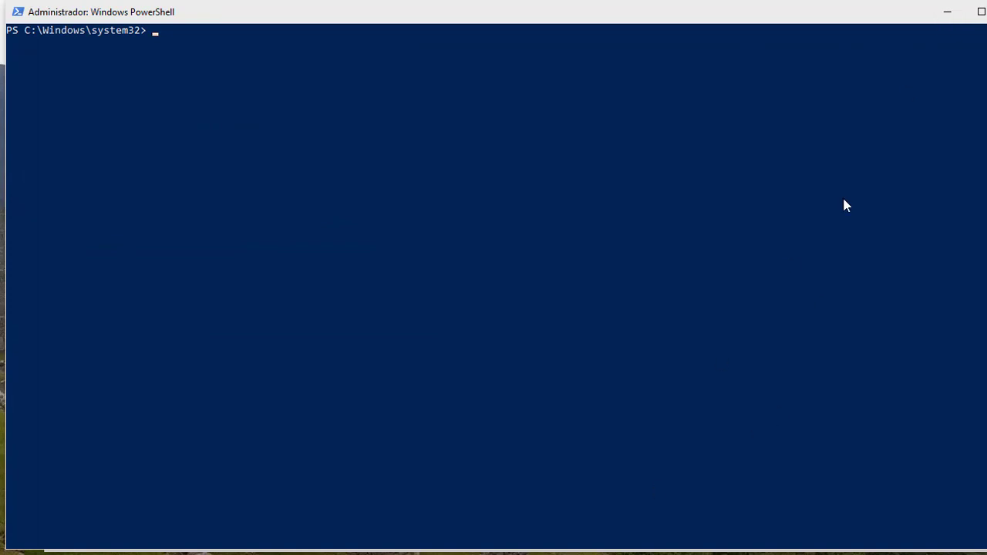
Minimize PowerShell and check the containers and local images lists in Docker Desktop
click(947, 11)
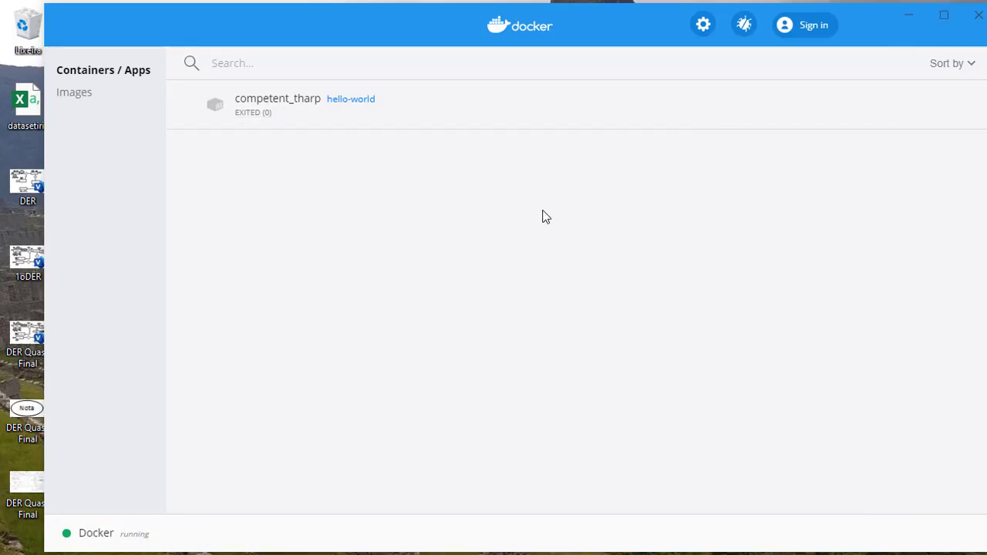
click(79, 98)
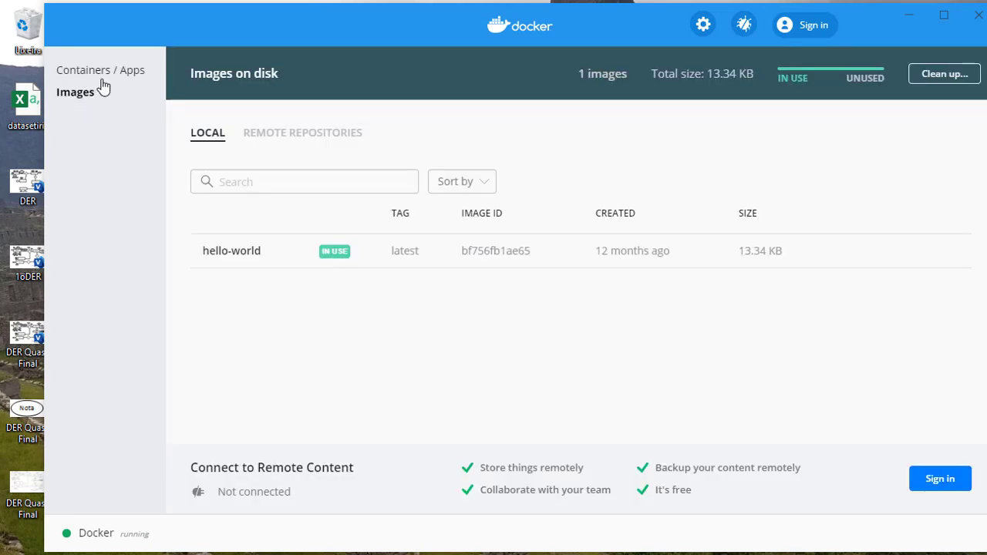
mouse_move(319, 260)
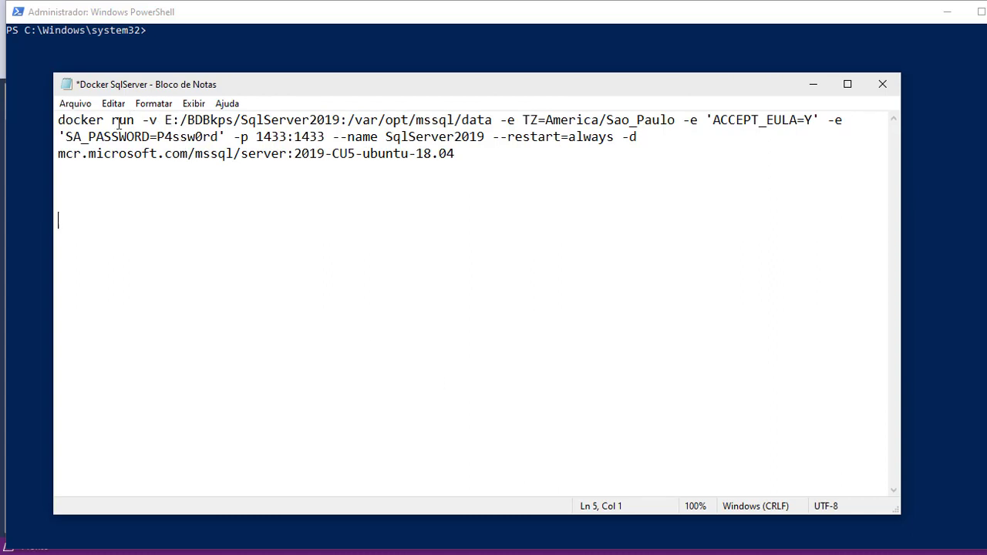
Highlight the host volume path in the Notepad docker run command and show the matching folder E:\BDBkps\SqlServer2019 in File Explorer
drag(137, 121, 343, 121)
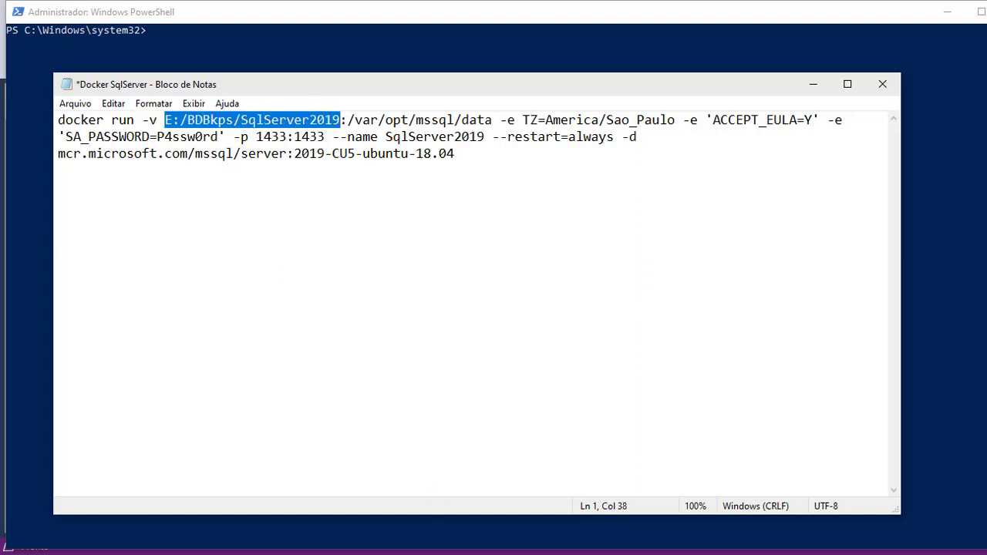
click(434, 553)
right_click(430, 554)
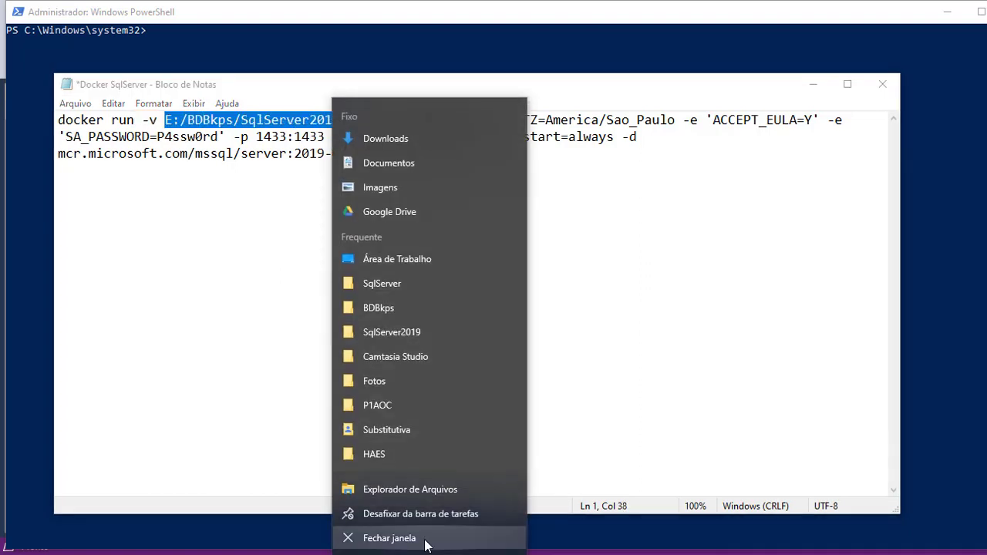
click(441, 482)
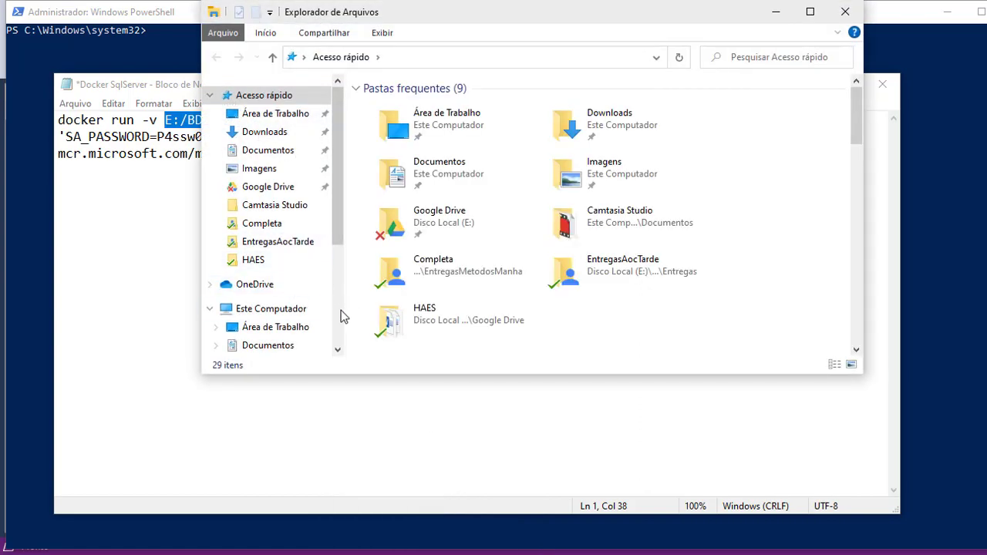
click(335, 312)
click(315, 315)
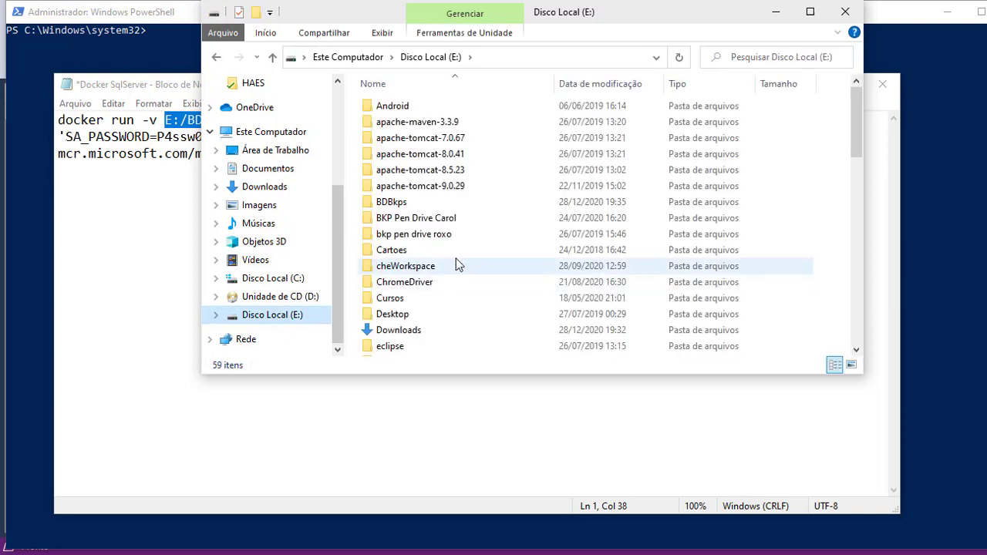
double_click(458, 203)
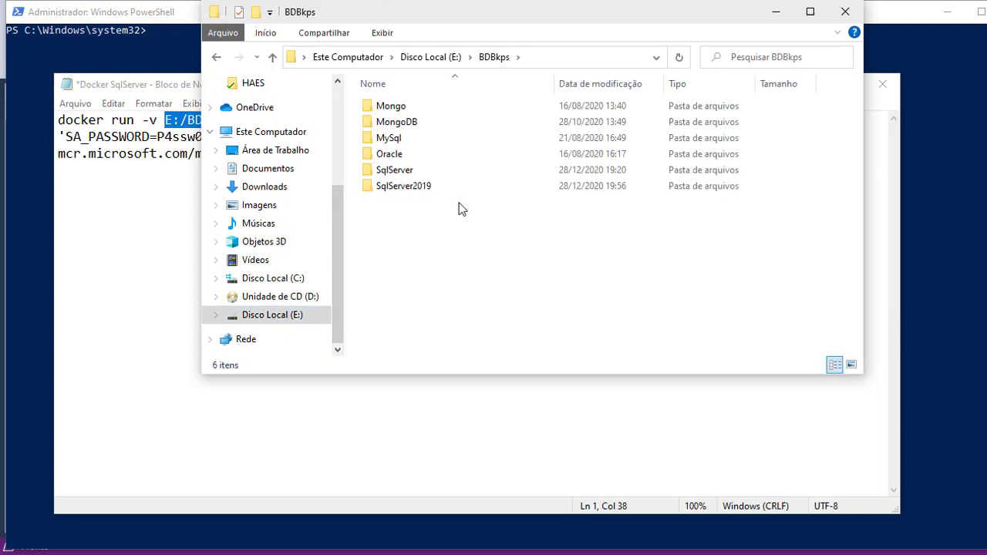
double_click(427, 188)
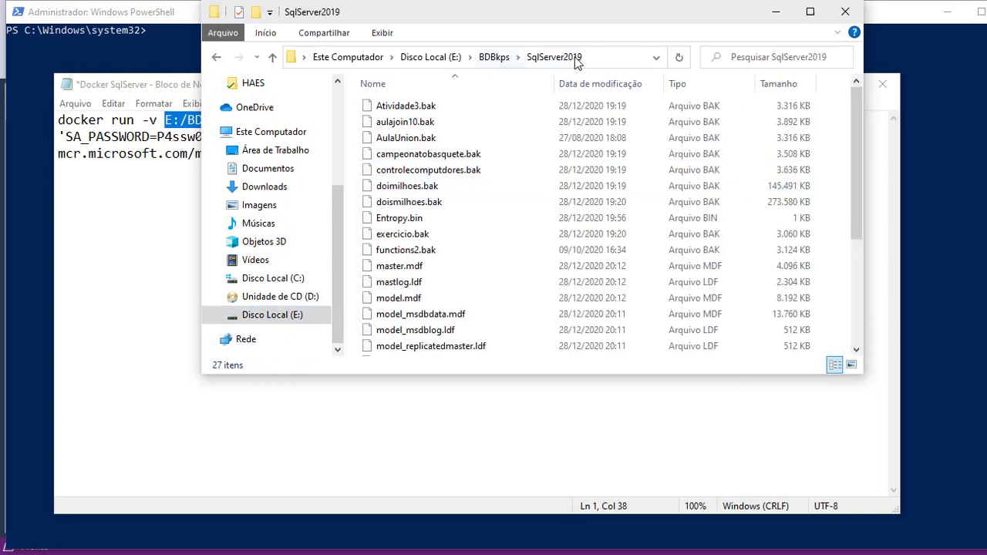
click(378, 65)
click(372, 59)
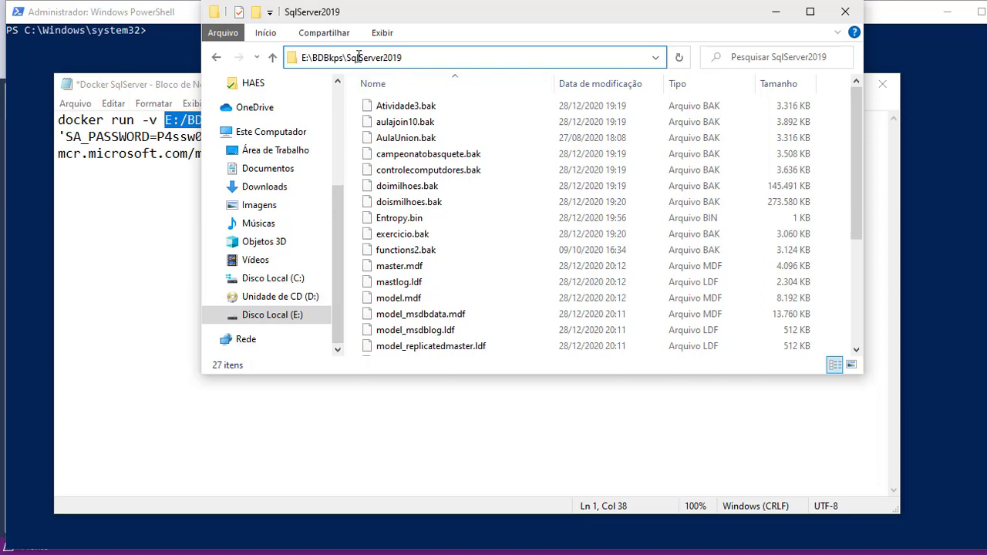
Return to Notepad and highlight the container data path /var/opt/mssql/data in the docker run command
click(143, 235)
drag(164, 120, 494, 117)
click(348, 119)
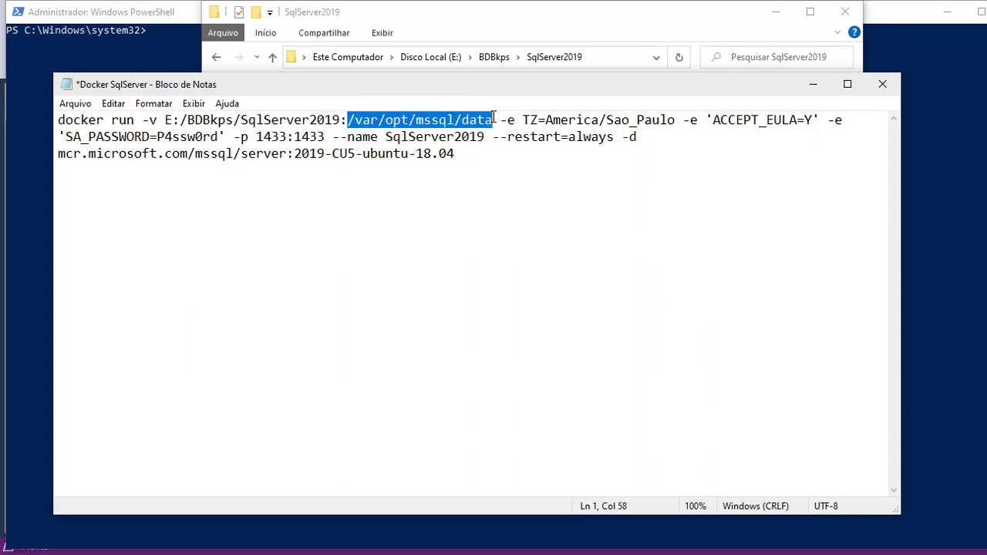
click(505, 119)
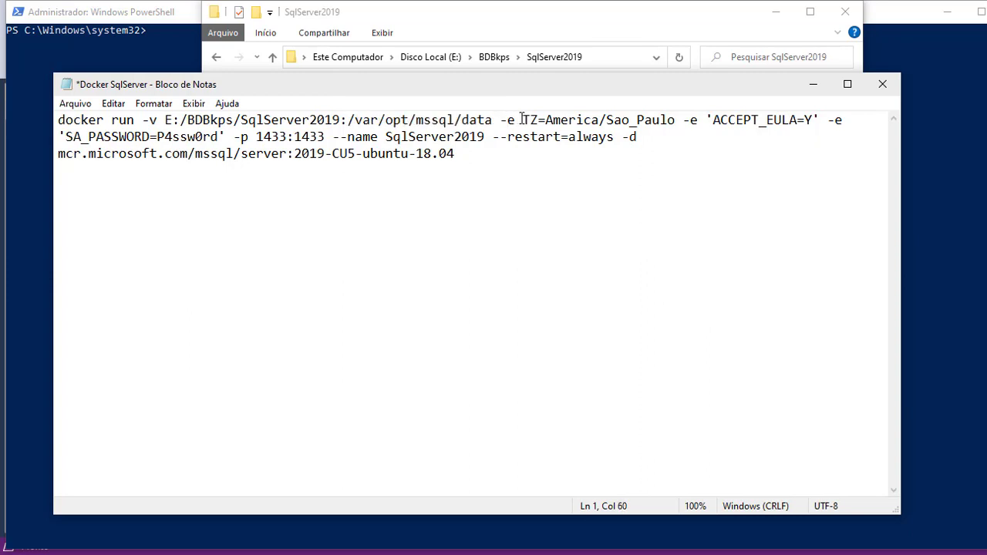
Highlight the time zone setting TZ=America/Sao_Paulo and the 'ACCEPT_EULA=Y' parameter in the Notepad docker run command
click(522, 119)
drag(543, 115, 835, 120)
click(706, 120)
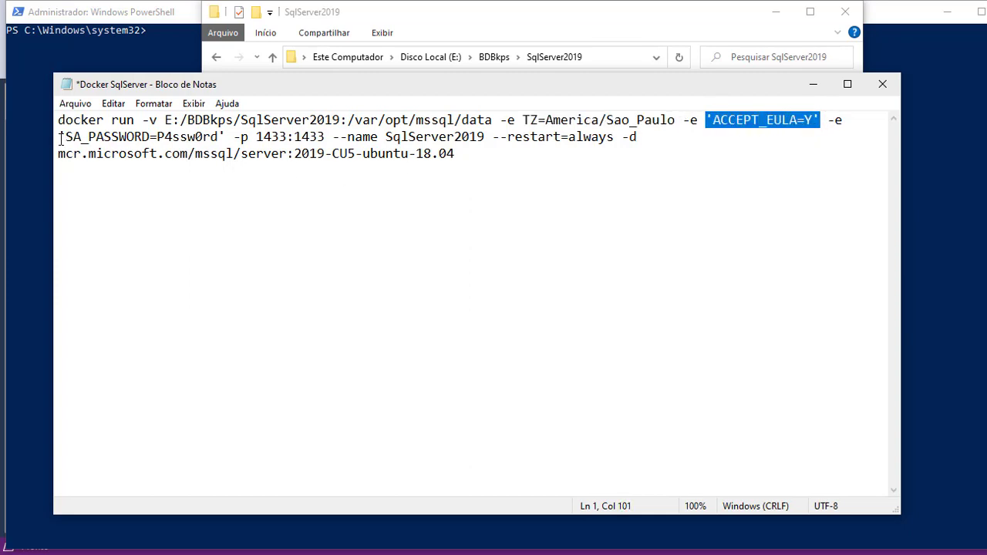
Highlight the SA password parameter, the port mapping 1433:1433 and the image mcr.microsoft.com/mssql/server:2019-CU5-ubuntu-18.04 in the docker run command
drag(61, 136, 637, 136)
click(235, 137)
click(325, 136)
drag(484, 159, 56, 157)
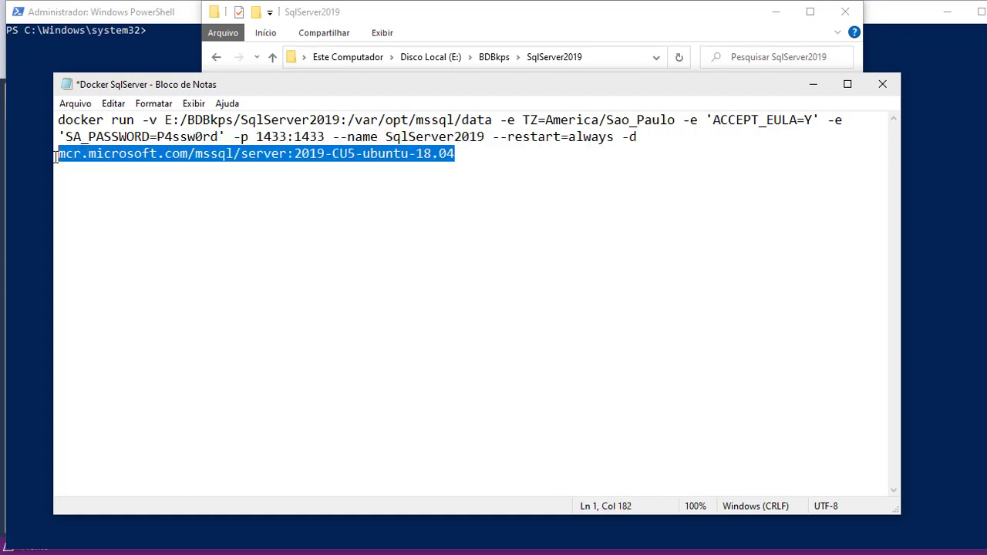
Copy the entire docker run command, including the SA password parameter, from Notepad and paste it at the PowerShell prompt
click(454, 193)
drag(485, 176, 44, 94)
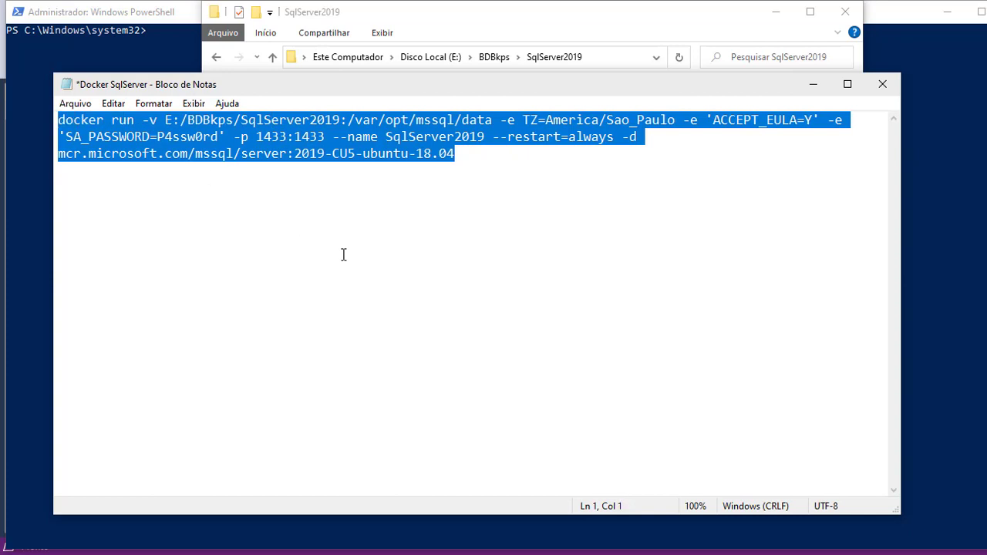
click(152, 6)
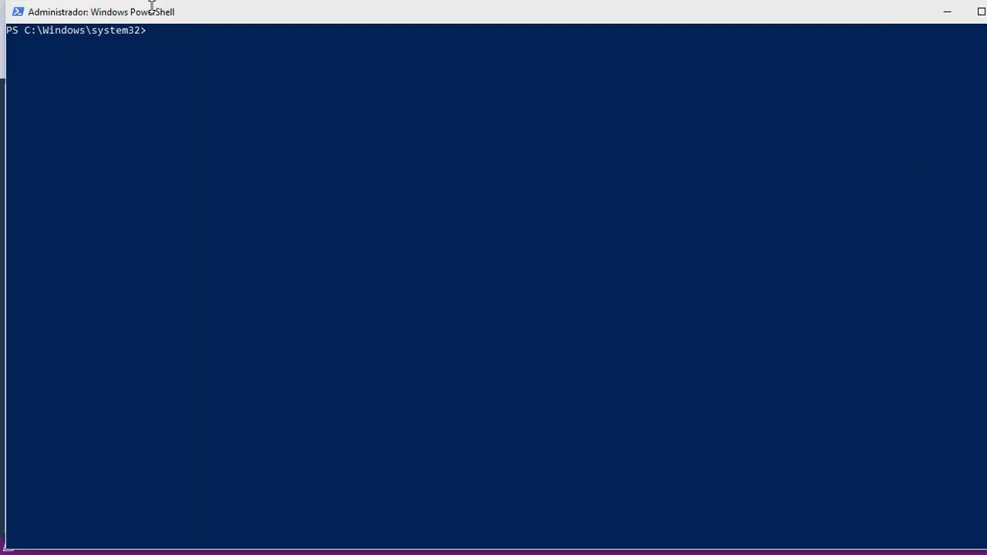
right_click(218, 93)
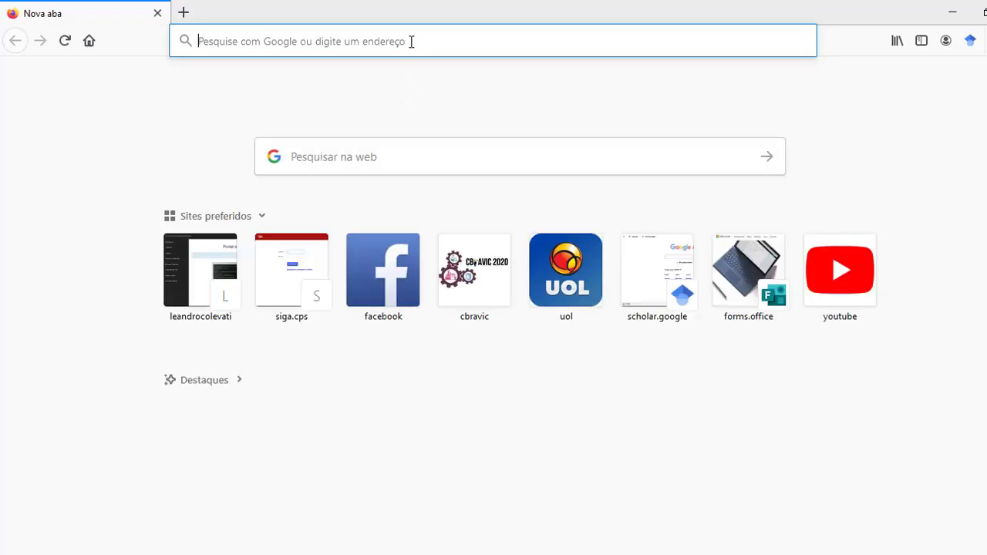
Search the web in Firefox for management studio download and open the Microsoft Docs SSMS download page
click(410, 42)
text(management s)
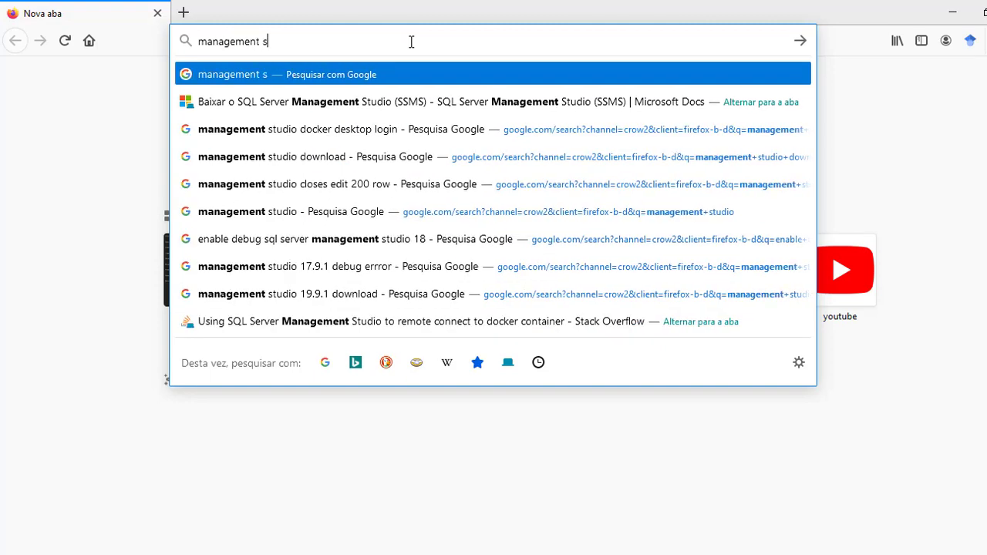
text(tudio download)
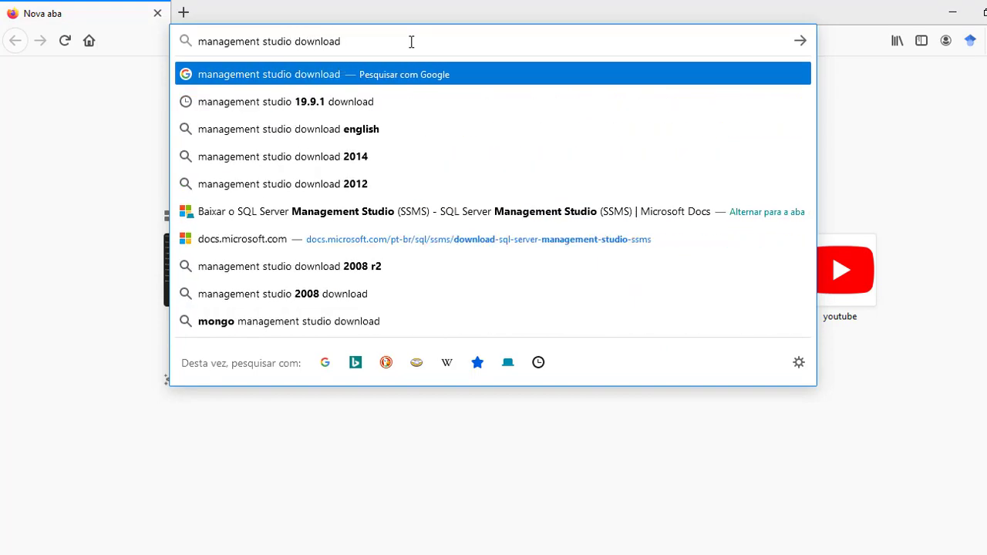
key(Return)
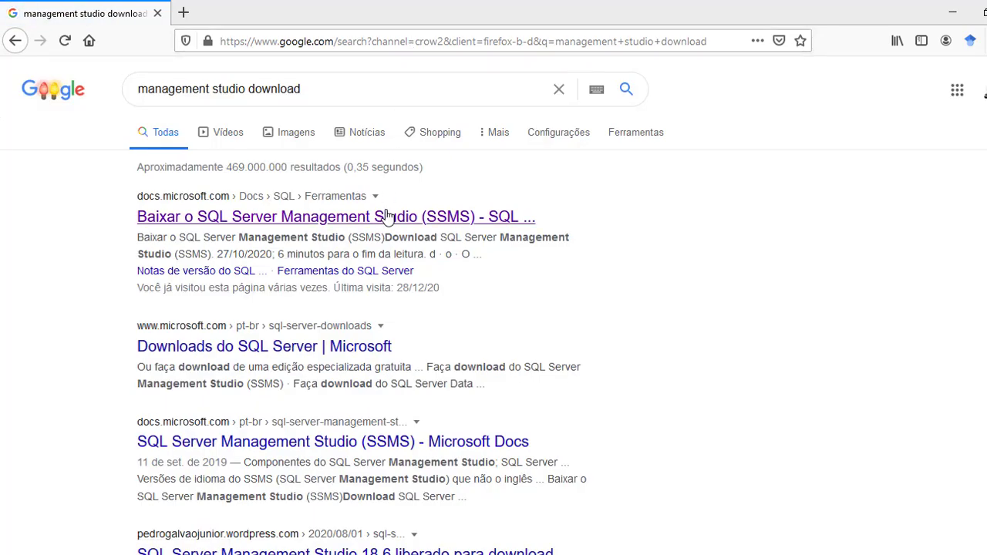
click(387, 217)
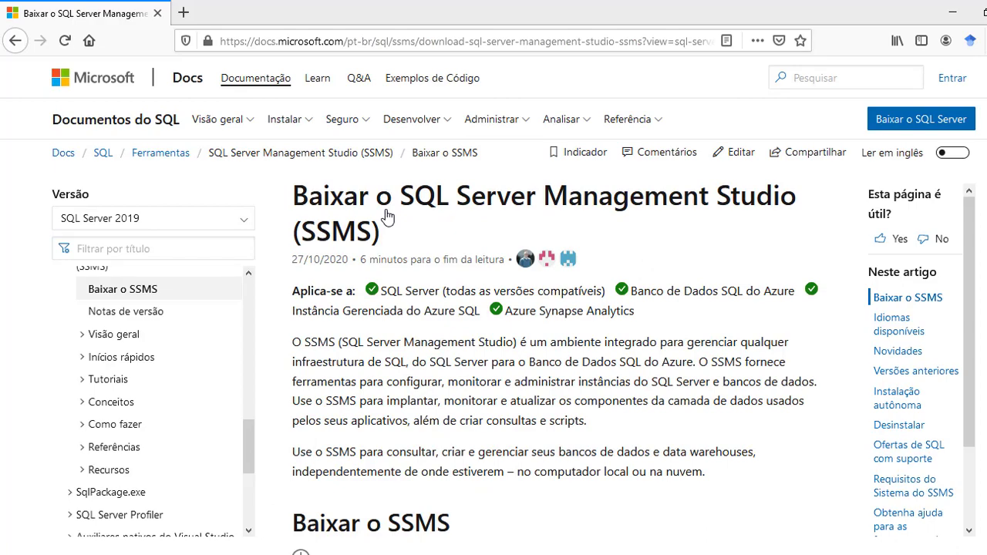
Request the SQL Server Management Studio installer SSMS-Setup-PTB.exe from the download page and cancel saving it
scroll(388, 216, down, 4)
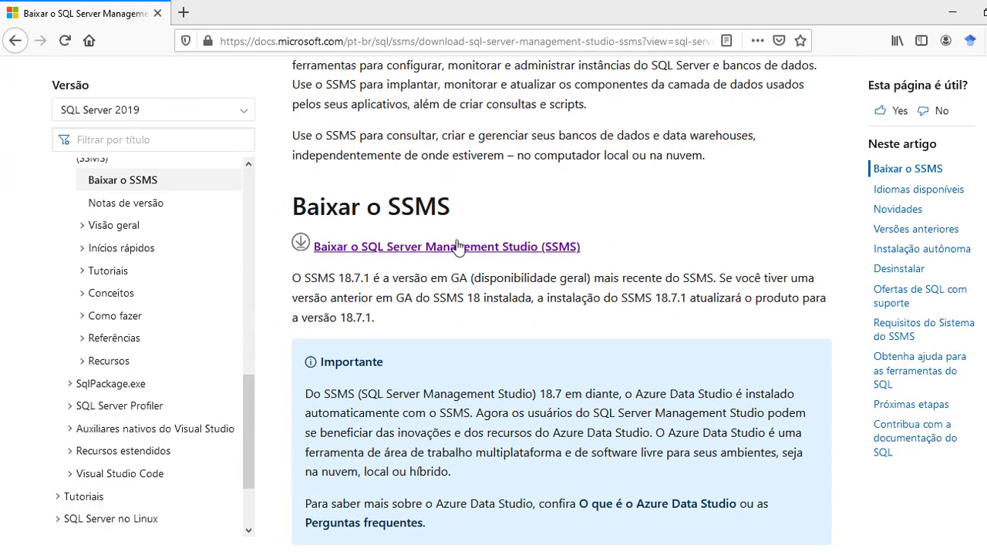
click(459, 245)
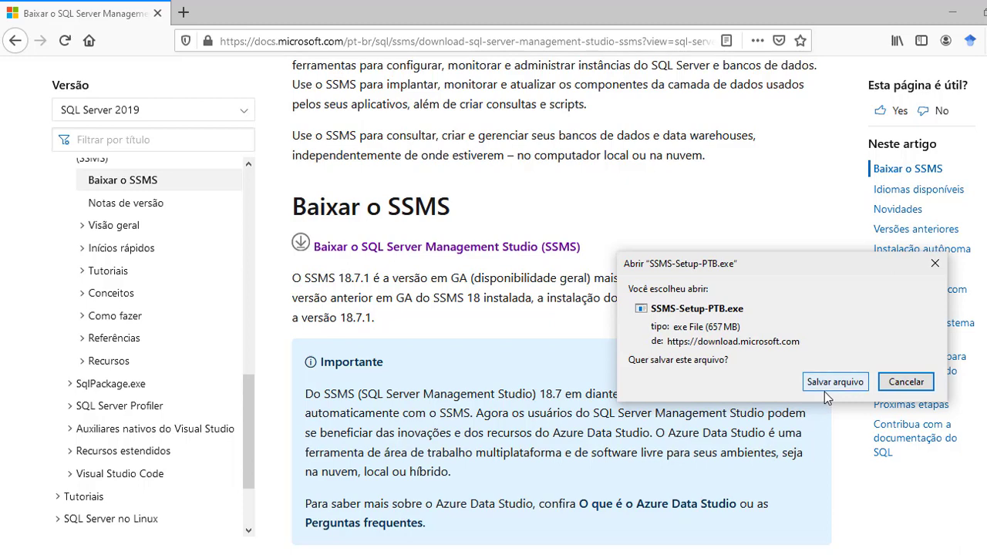
click(921, 383)
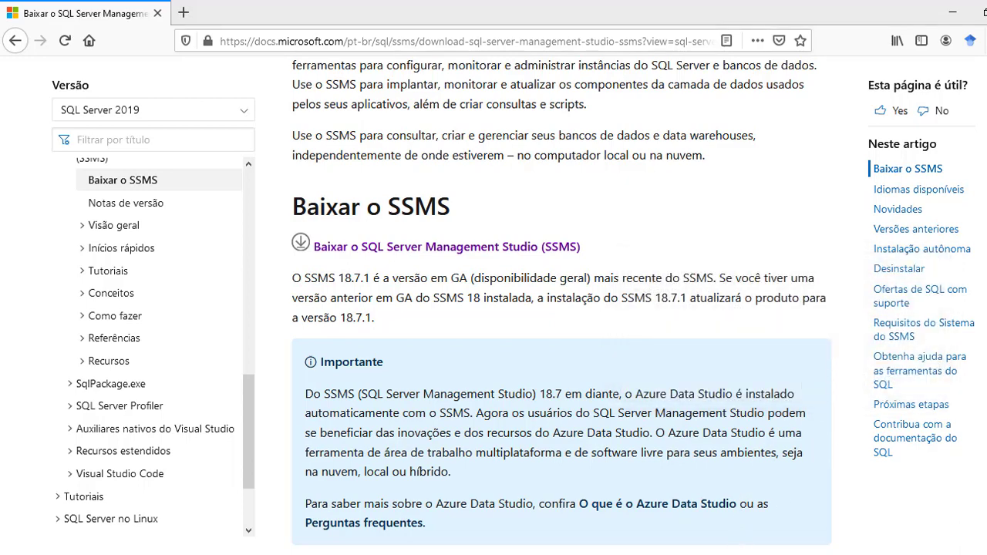
Switch to SQL Server Management Studio and set up a new Database Engine connection with server name 127.0.0.1,1433
click(717, 513)
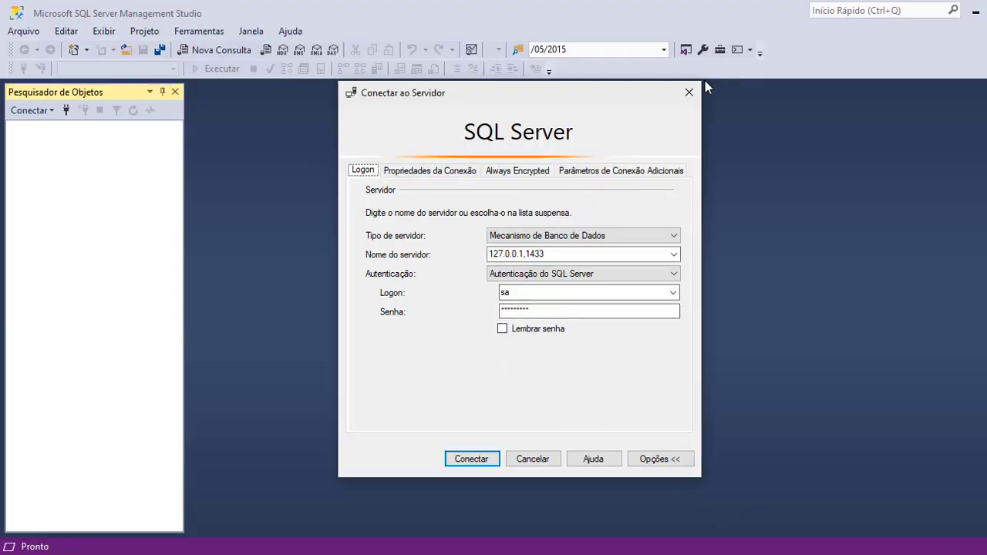
click(689, 93)
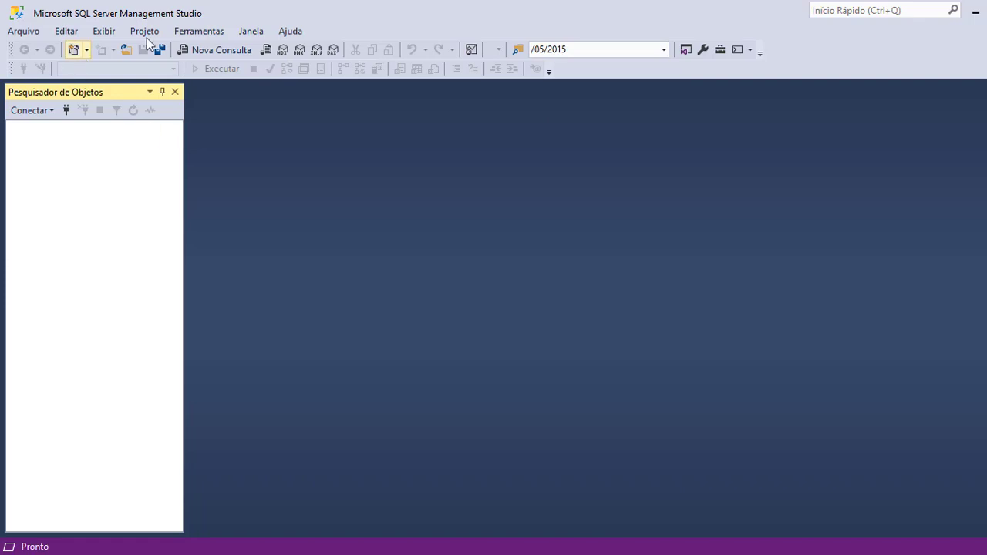
click(34, 111)
click(55, 127)
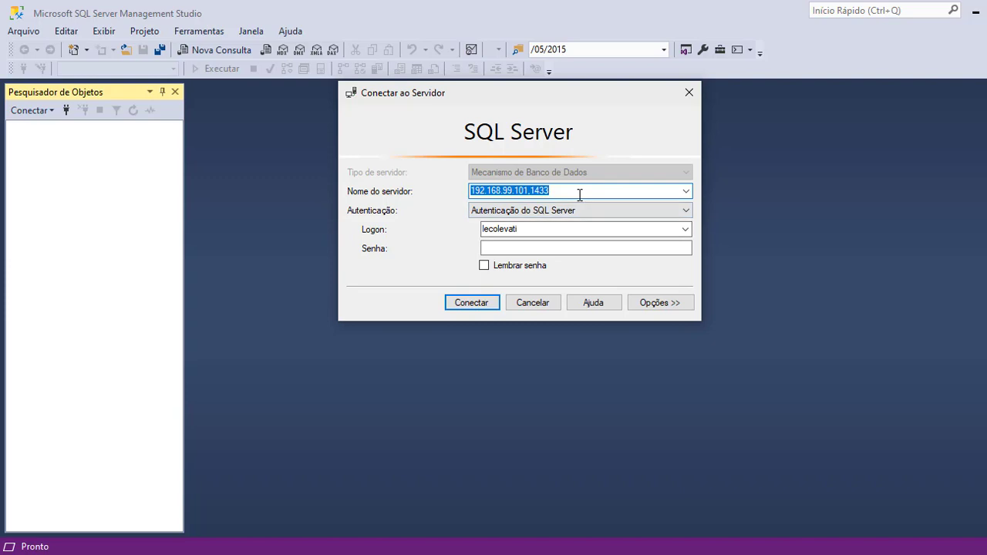
text(127)
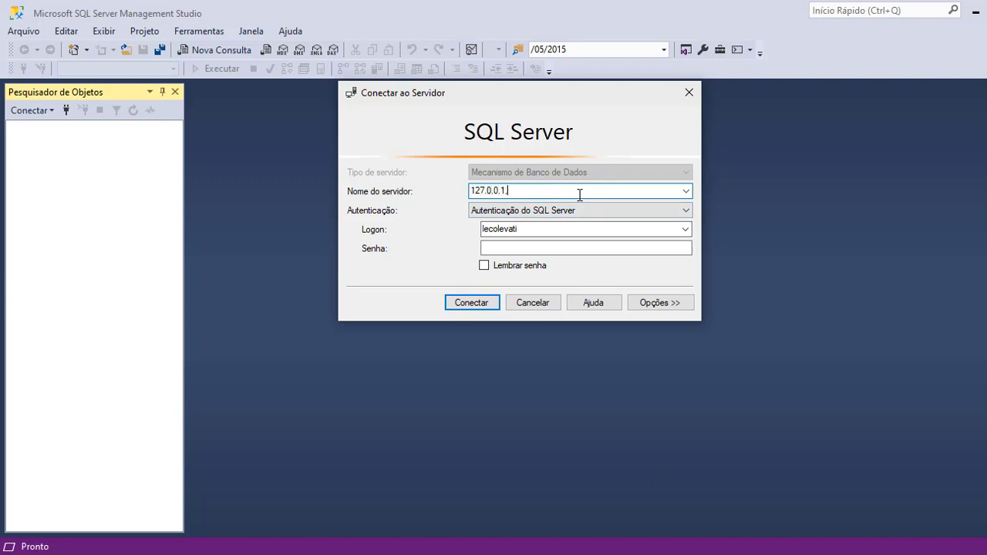
text(.0.0.1.1433)
key(BackSpace)
text(,)
Enter the login sa with the account password and connect to the SQL Server container
key(Tab)
key(Tab)
text(sa)
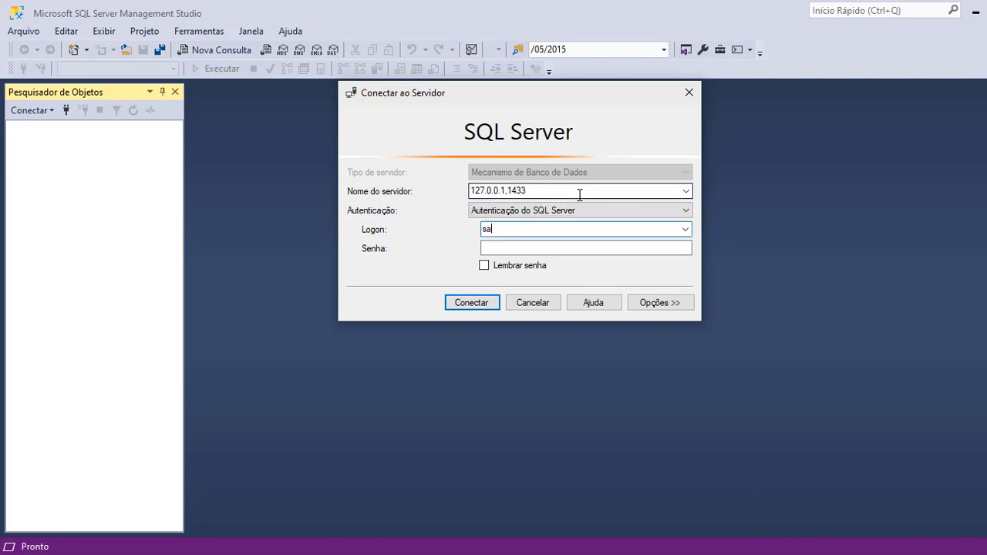
key(Tab)
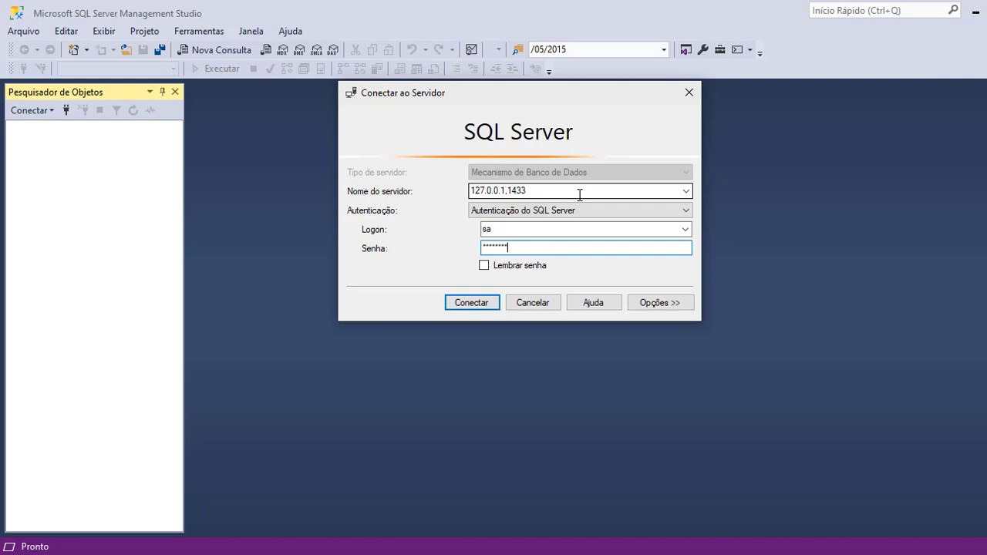
key(Return)
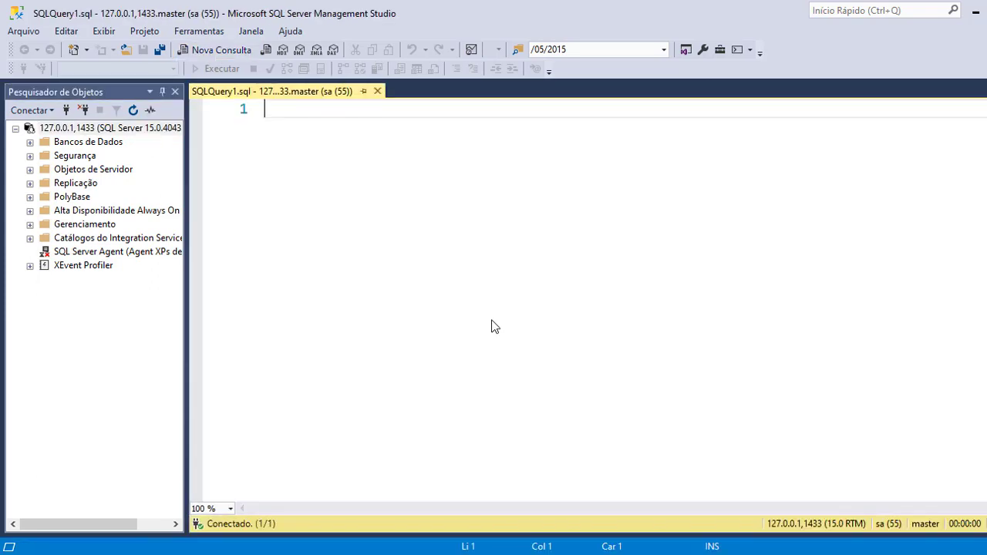
Write the query SELECT GETDATE() in the query editor and execute it against the master database
text(SELECT GETDATE())
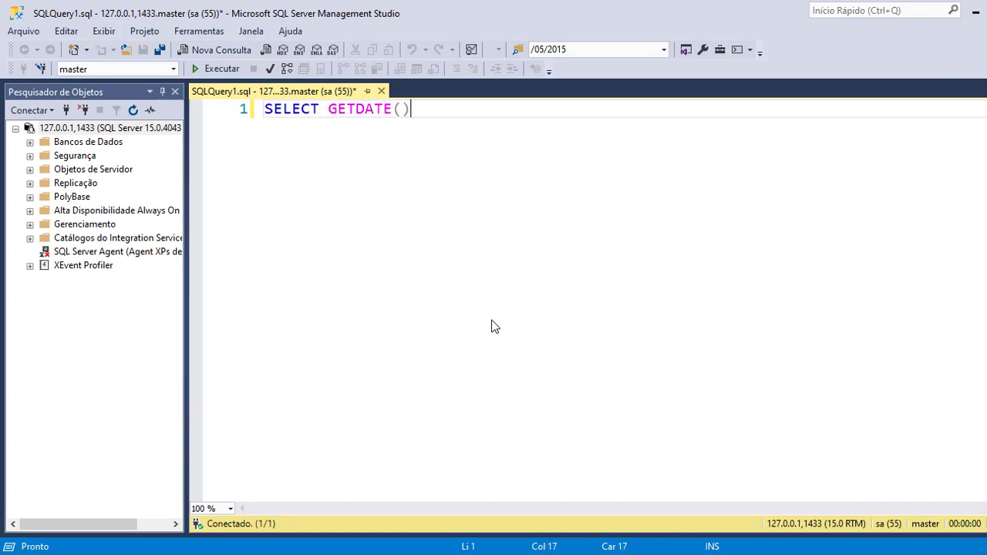
key(F5)
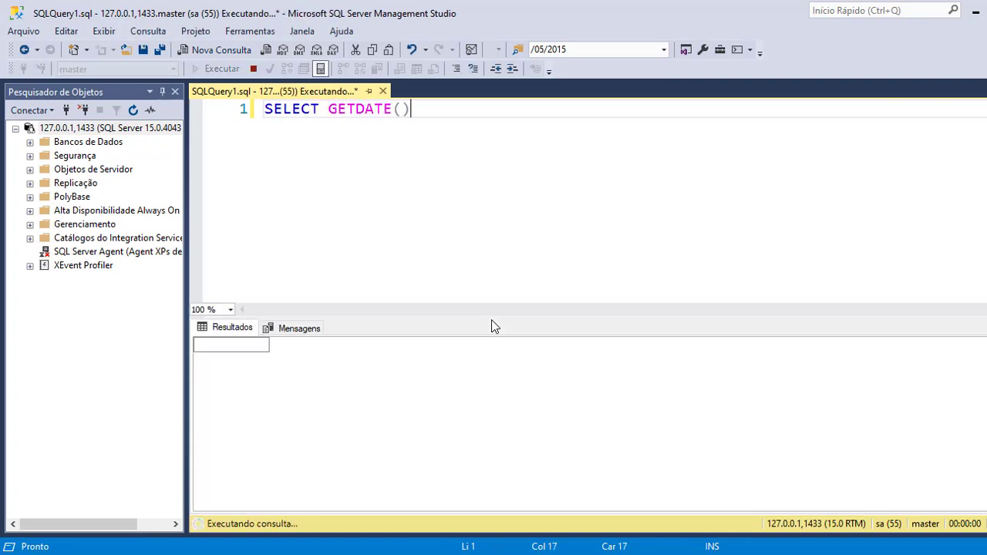